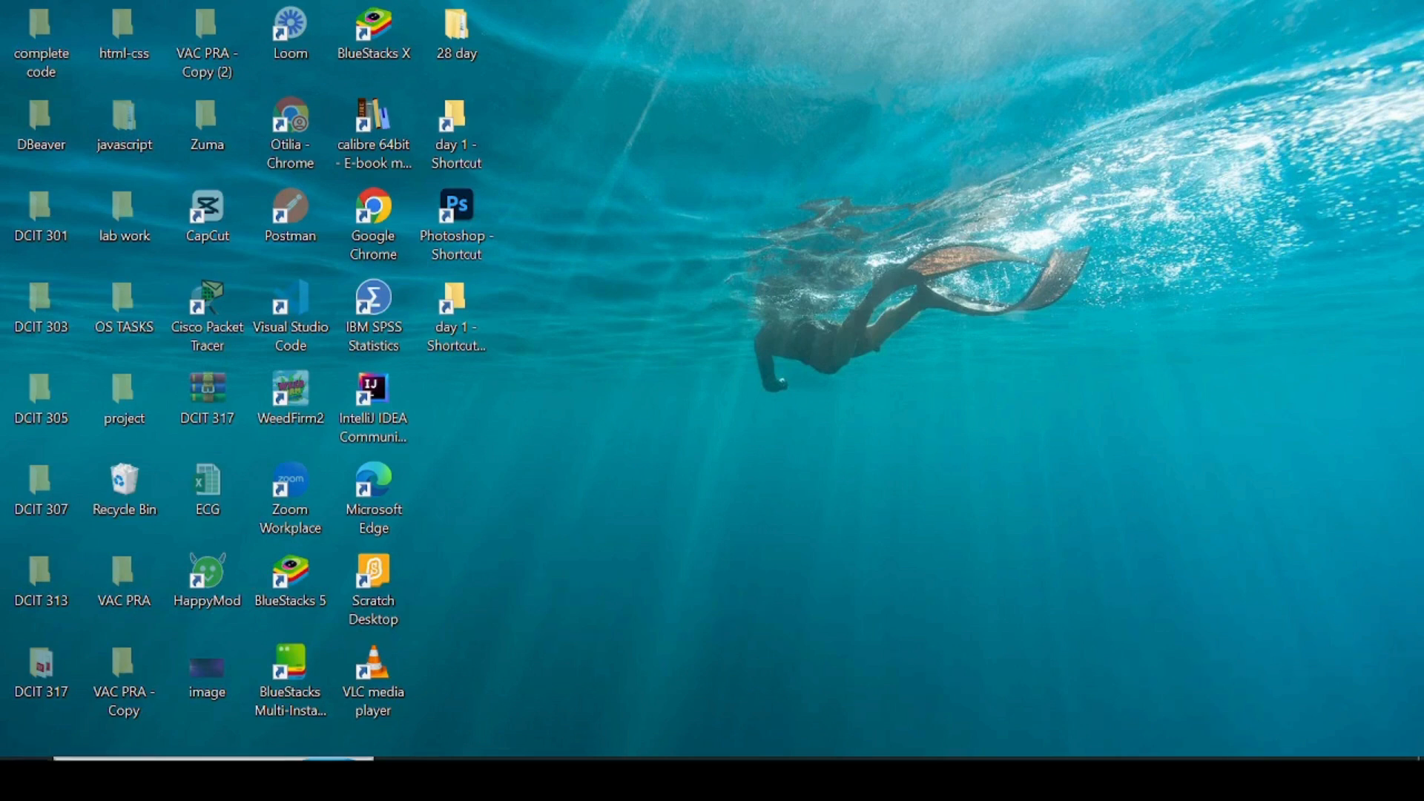
# Step: Search Windows for 'wo' and launch Word 2013 from the best match
pyautogui.click(186, 778)
pyautogui.write('wo')
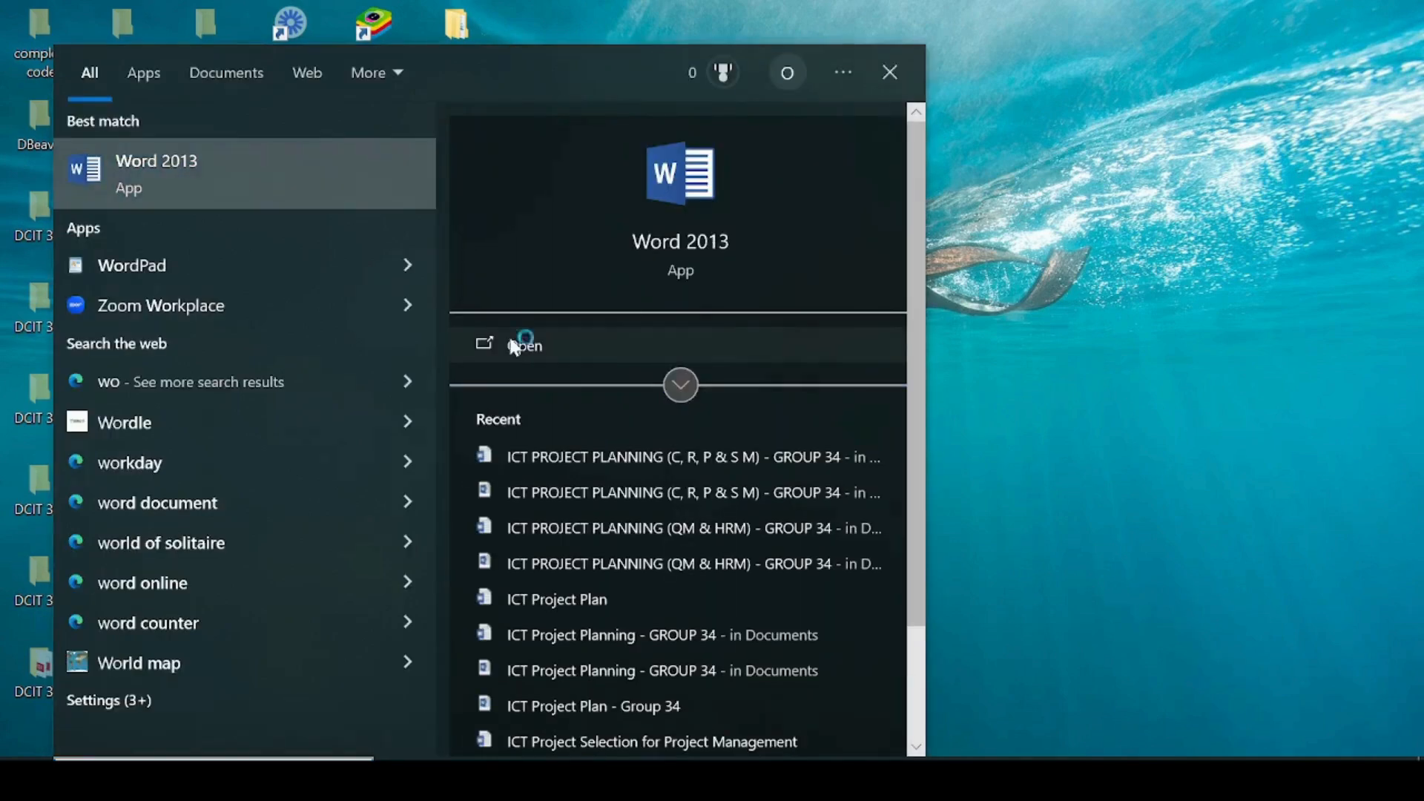
pyautogui.click(514, 346)
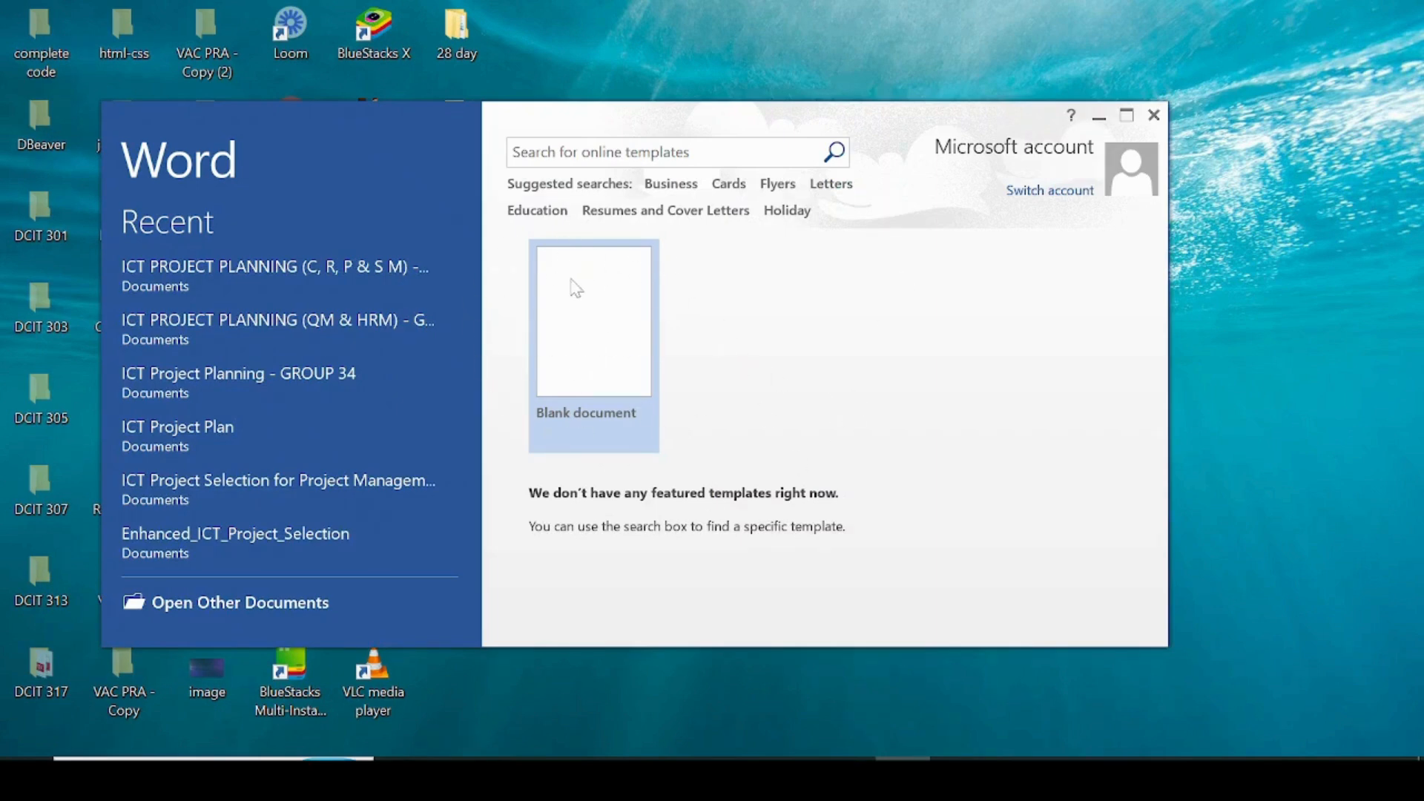
# Step: Browse the Business templates, then return to the start screen and create a Blank document
pyautogui.click(671, 185)
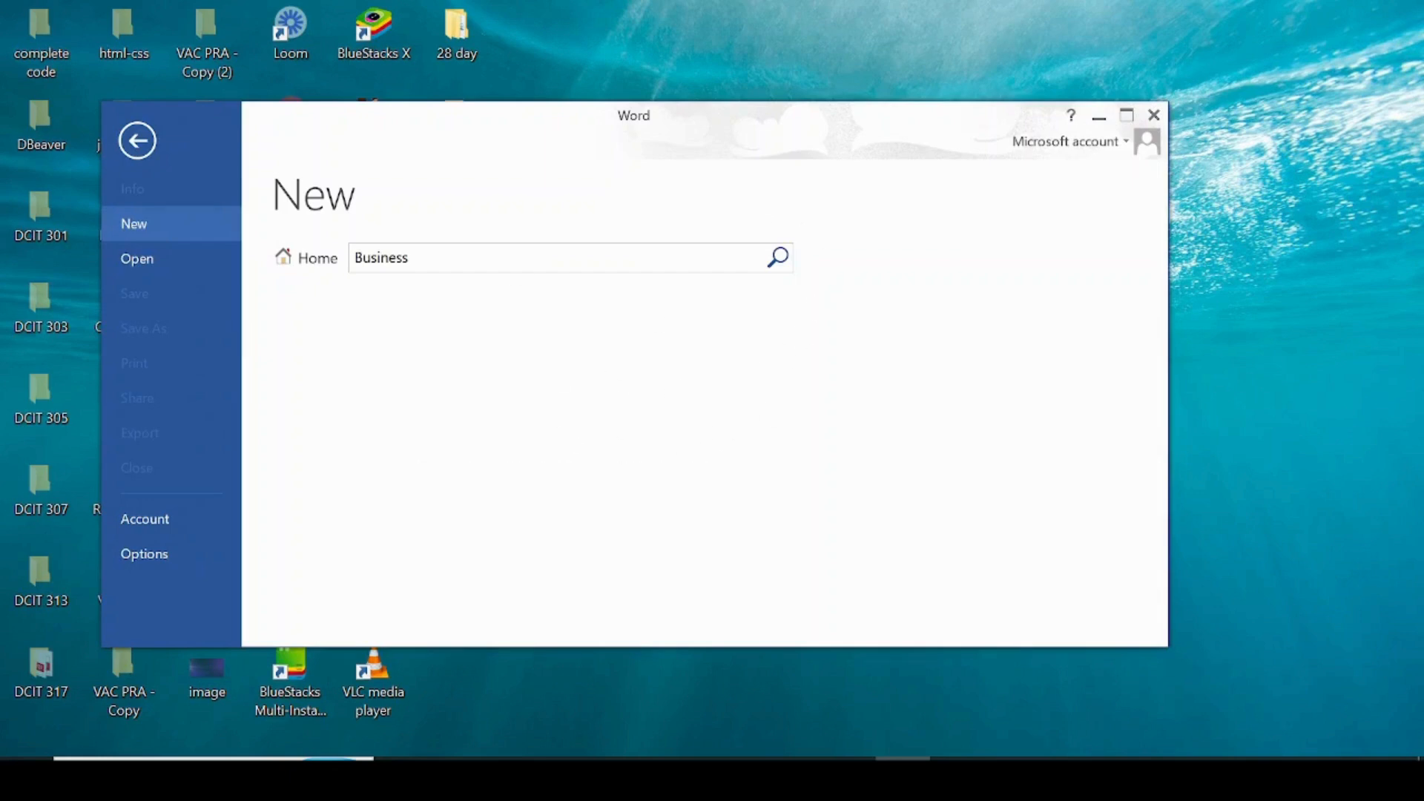
pyautogui.scroll(-10, 556, 509)
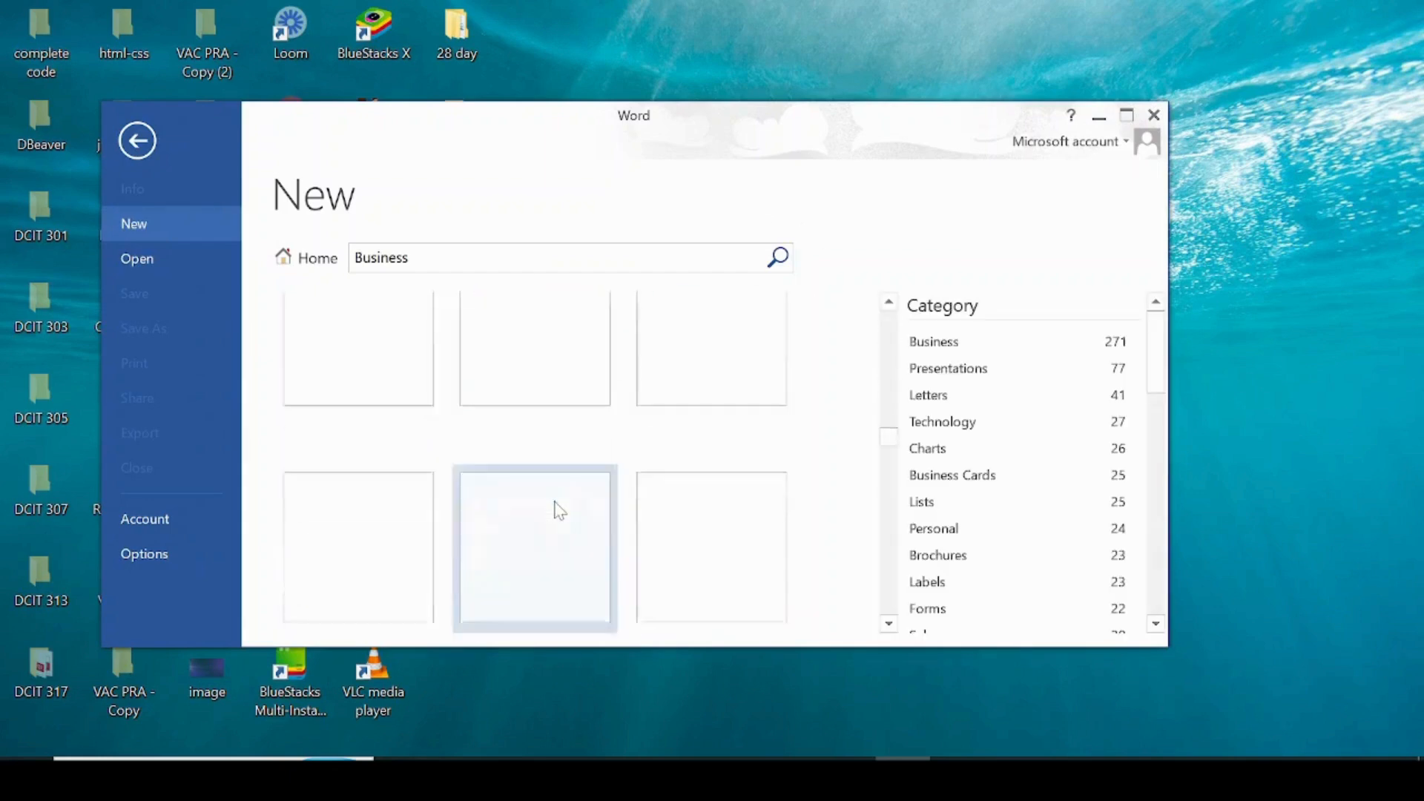
pyautogui.click(136, 123)
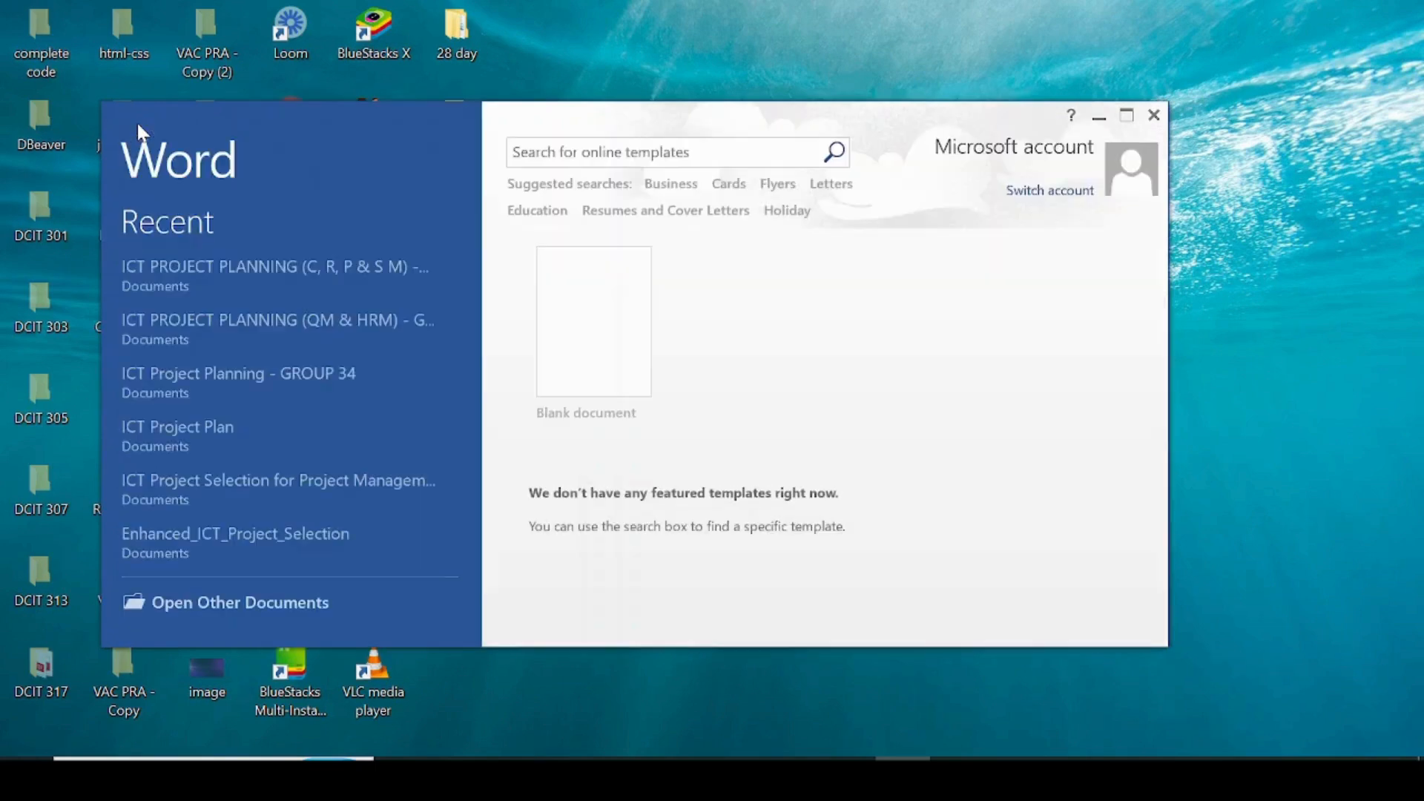
pyautogui.click(621, 330)
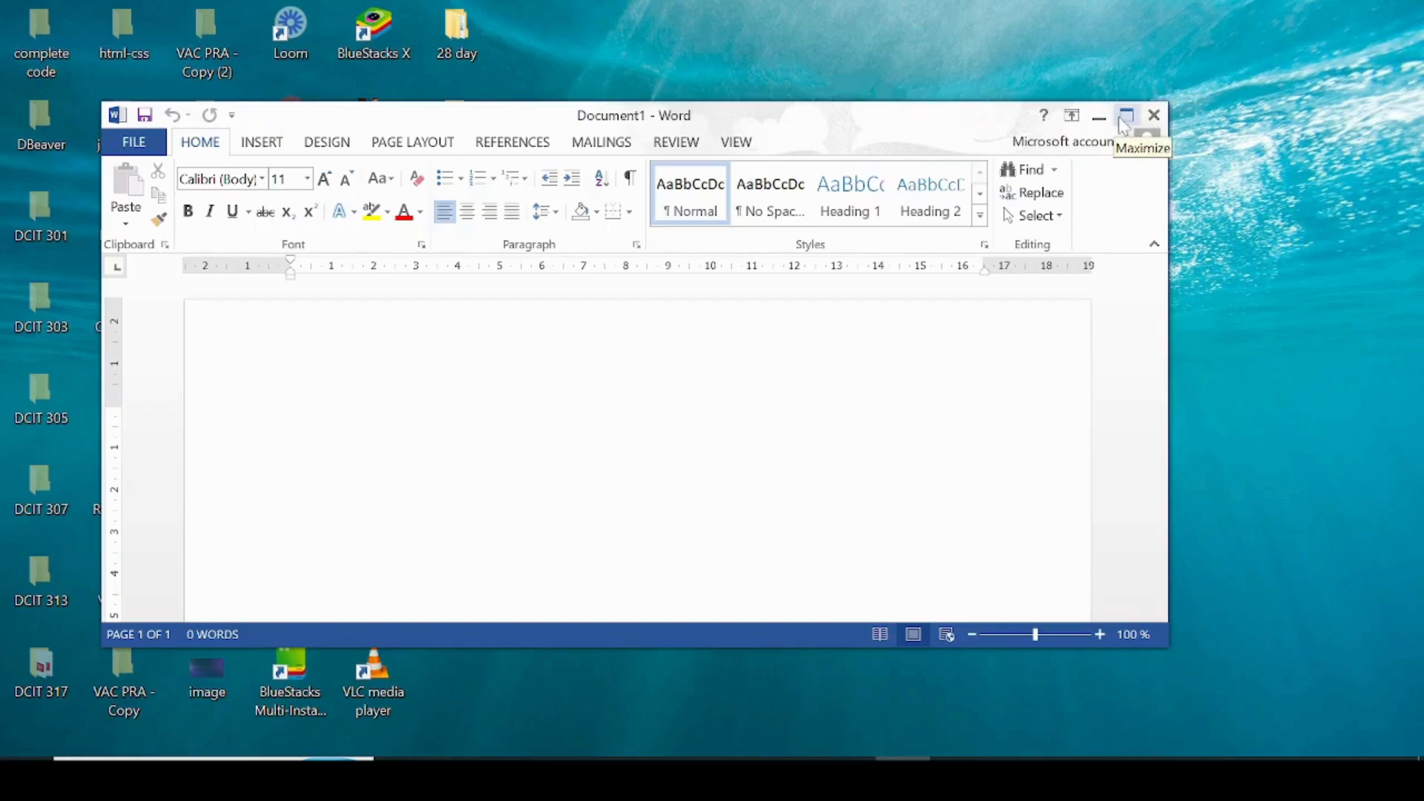
# Step: Maximize the Document1 window and look through the INSERT, DESIGN and HOME ribbon tabs
pyautogui.click(1125, 118)
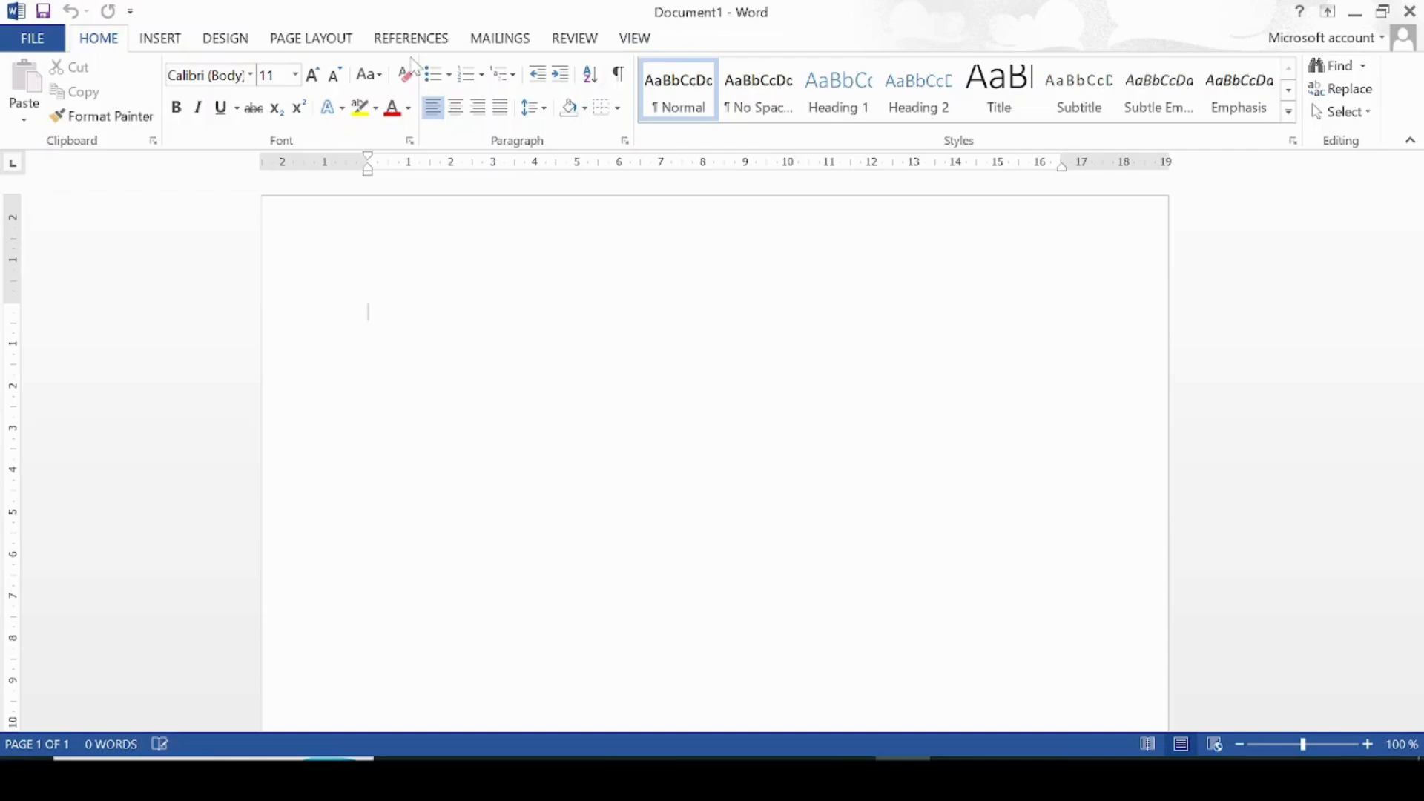
pyautogui.click(175, 39)
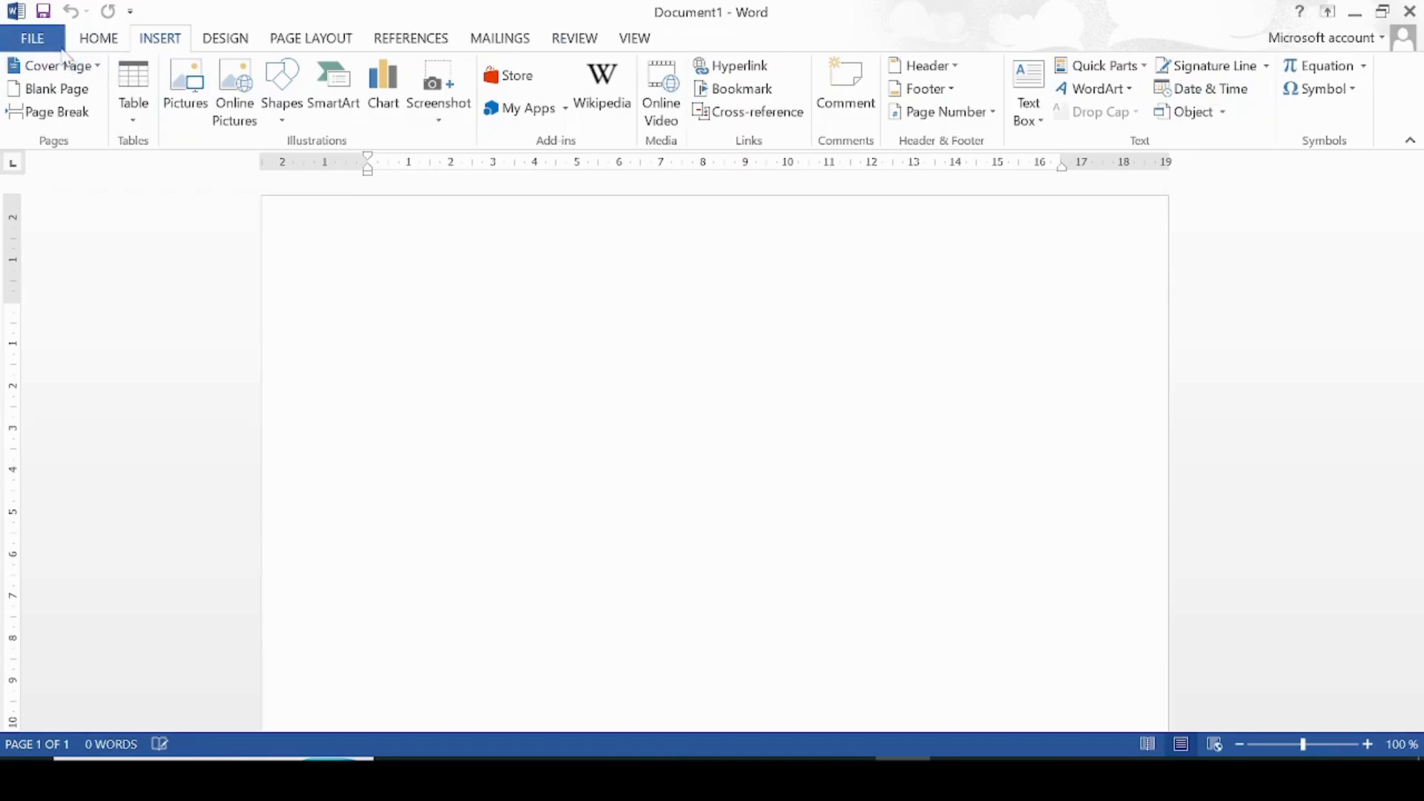
pyautogui.click(225, 39)
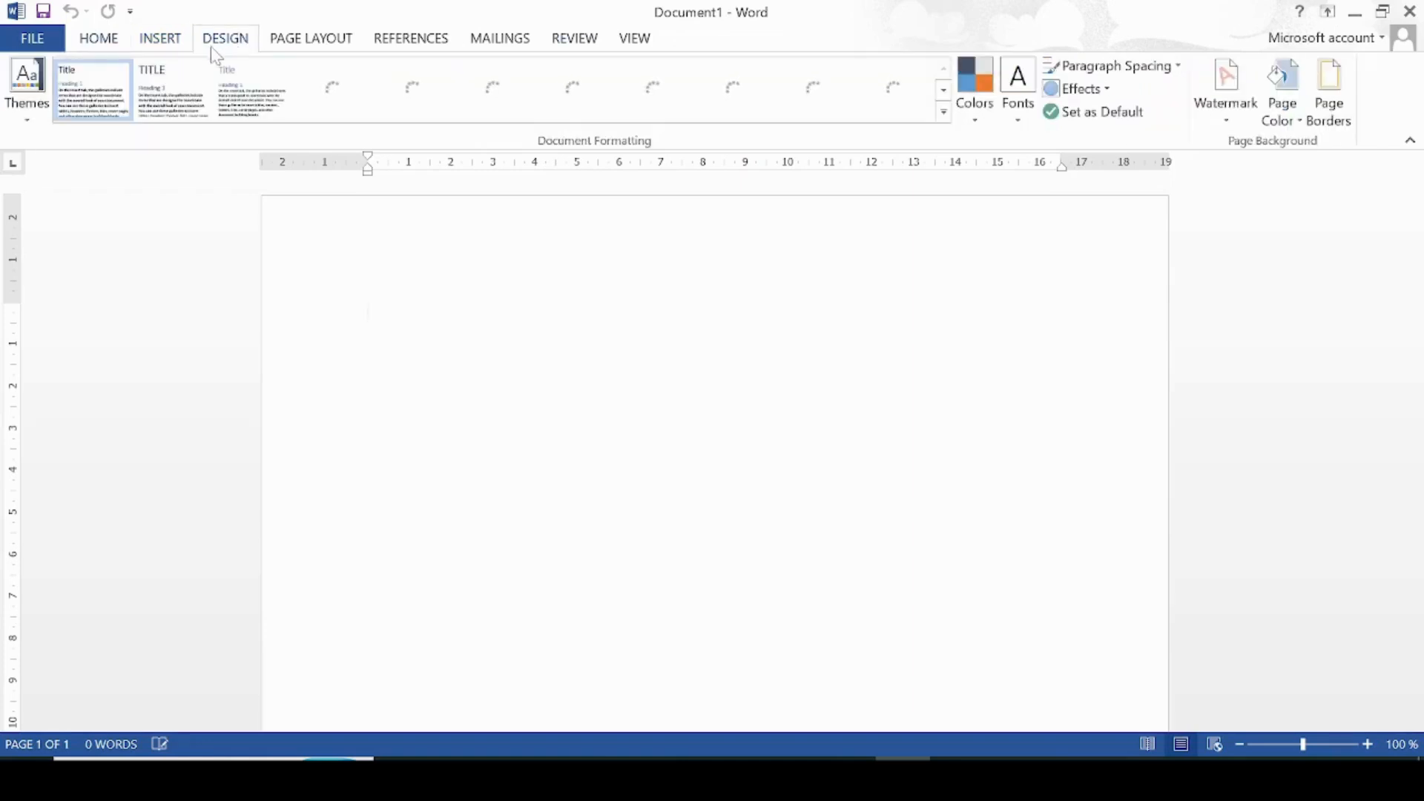
pyautogui.click(115, 46)
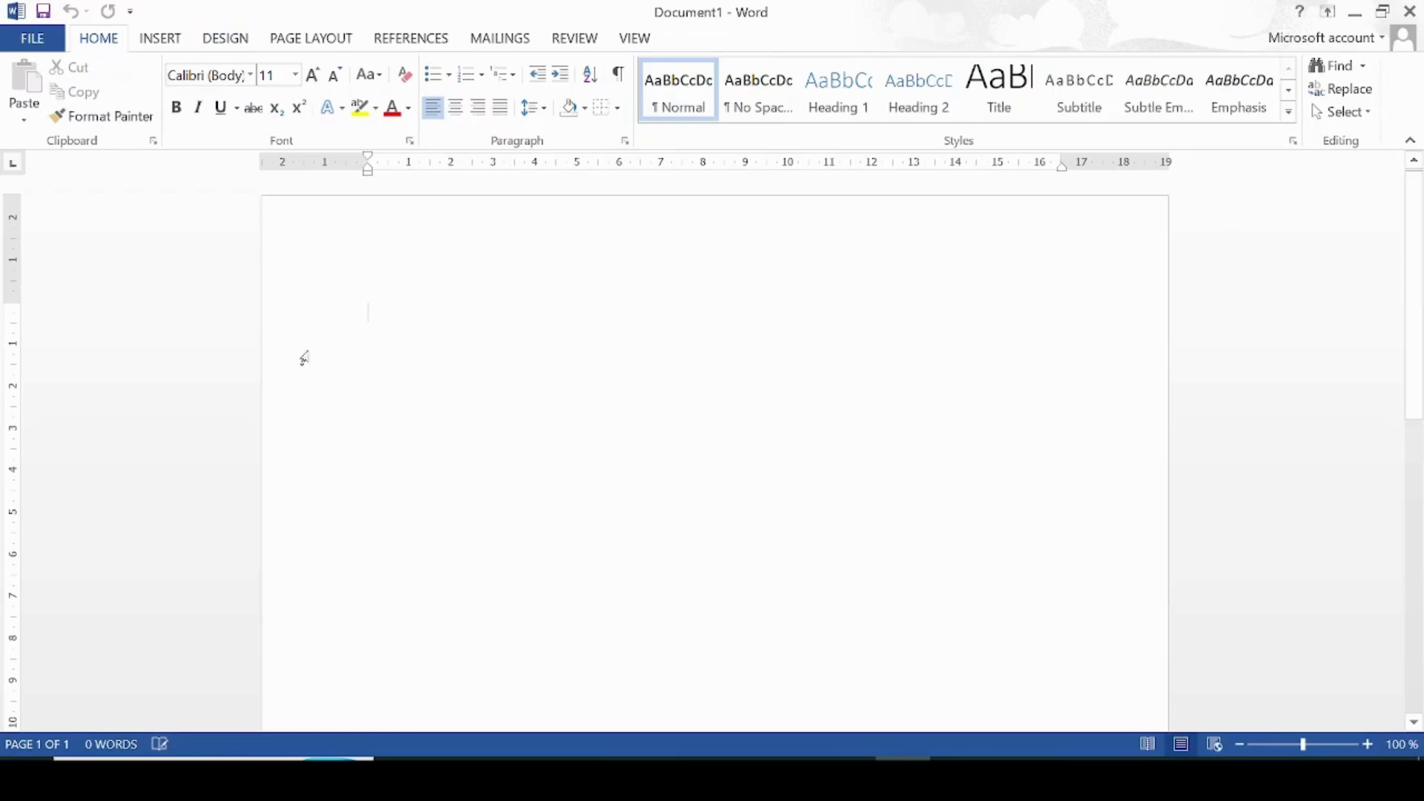
pyautogui.write("k;'")
pyautogui.press('Return')
pyautogui.write("hggfghj;'")
pyautogui.press('Return')
pyautogui.write("'ljkhgfghjk")
pyautogui.write("l;'")
pyautogui.press('Return')
pyautogui.press('Return')
pyautogui.write(';lkjhgcv')
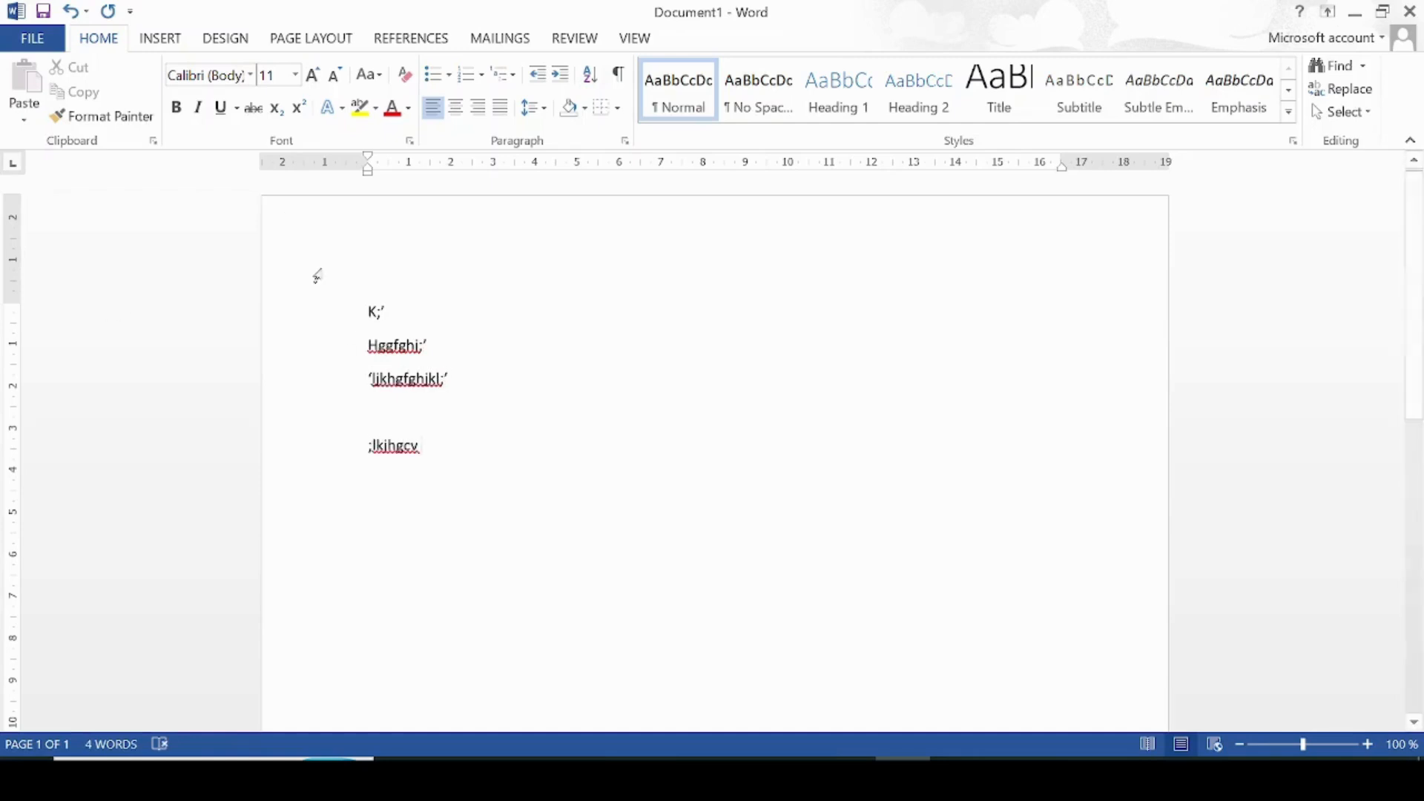
pyautogui.press('BackSpace')
pyautogui.press('BackSpace')
pyautogui.press('BackSpace')
pyautogui.press('BackSpace')
pyautogui.press('BackSpace')
pyautogui.press('BackSpace')
pyautogui.press('BackSpace')
pyautogui.press('BackSpace')
pyautogui.press('BackSpace')
pyautogui.press('BackSpace')
pyautogui.press('BackSpace')
pyautogui.press('BackSpace')
pyautogui.press('BackSpace')
pyautogui.press('BackSpace')
pyautogui.press('BackSpace')
pyautogui.press('BackSpace')
pyautogui.press('BackSpace')
pyautogui.press('BackSpace')
pyautogui.press('BackSpace')
pyautogui.press('BackSpace')
pyautogui.press('BackSpace')
pyautogui.press('BackSpace')
pyautogui.press('BackSpace')
pyautogui.press('BackSpace')
pyautogui.press('BackSpace')
pyautogui.press('BackSpace')
pyautogui.press('BackSpace')
pyautogui.press('BackSpace')
pyautogui.press('BackSpace')
pyautogui.press('BackSpace')
pyautogui.press('BackSpace')
pyautogui.press('BackSpace')
pyautogui.press('BackSpace')
pyautogui.press('BackSpace')
pyautogui.press('BackSpace')
pyautogui.press('BackSpace')
pyautogui.press('BackSpace')
pyautogui.press('BackSpace')
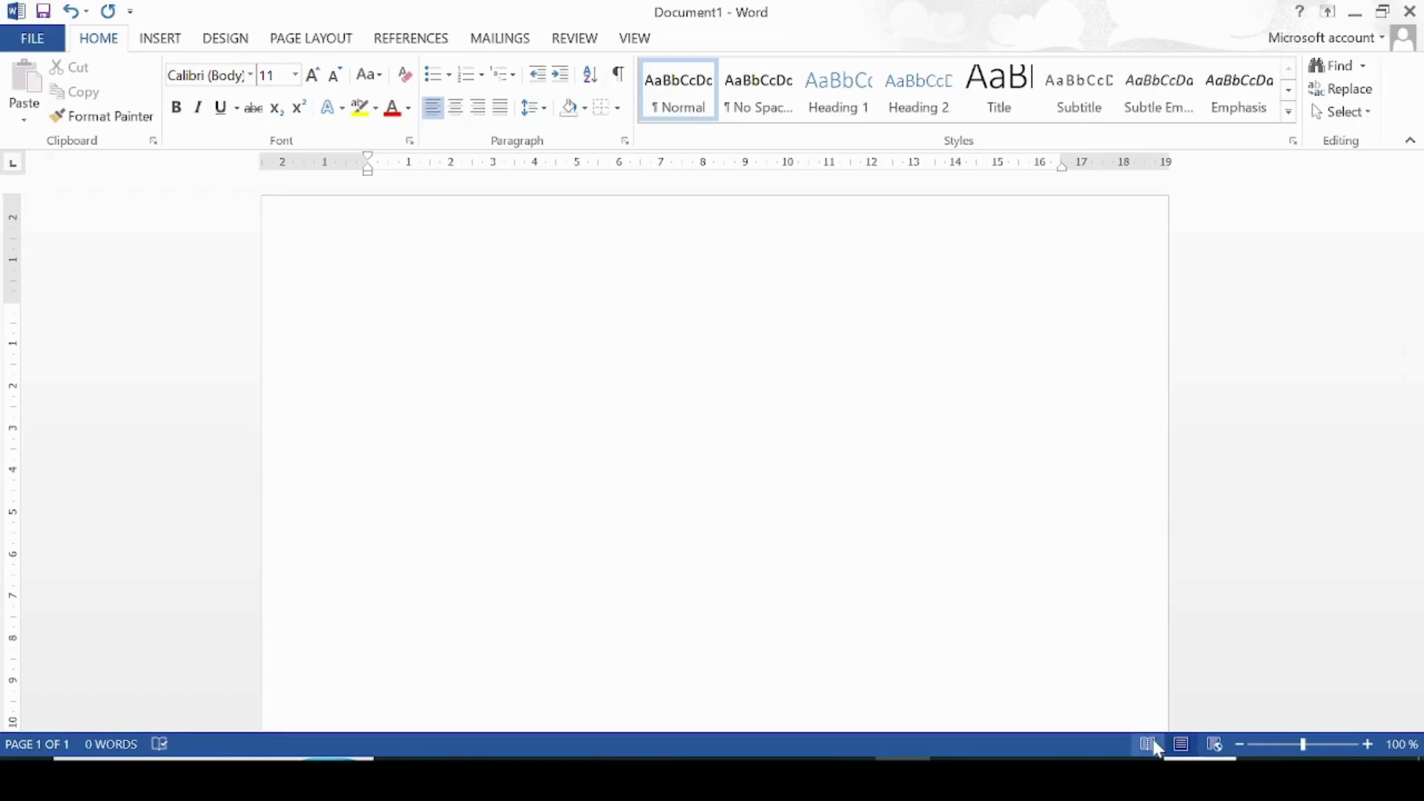
# Step: Type 'This is my first Microsoft Word document. I'm learning how to type and format.' and make it bold
pyautogui.write('This is my f')
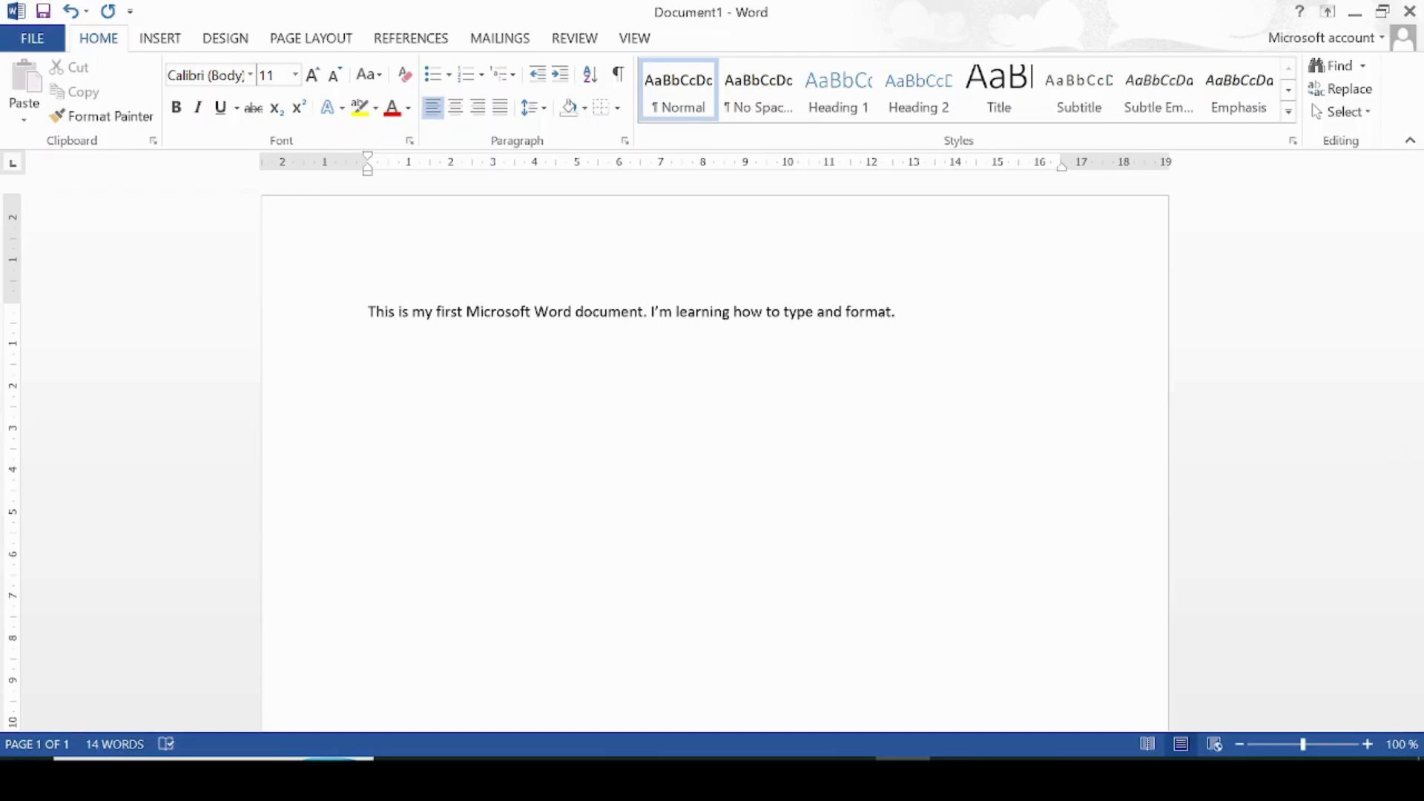
pyautogui.moveTo(369, 312); pyautogui.dragTo(904, 312)
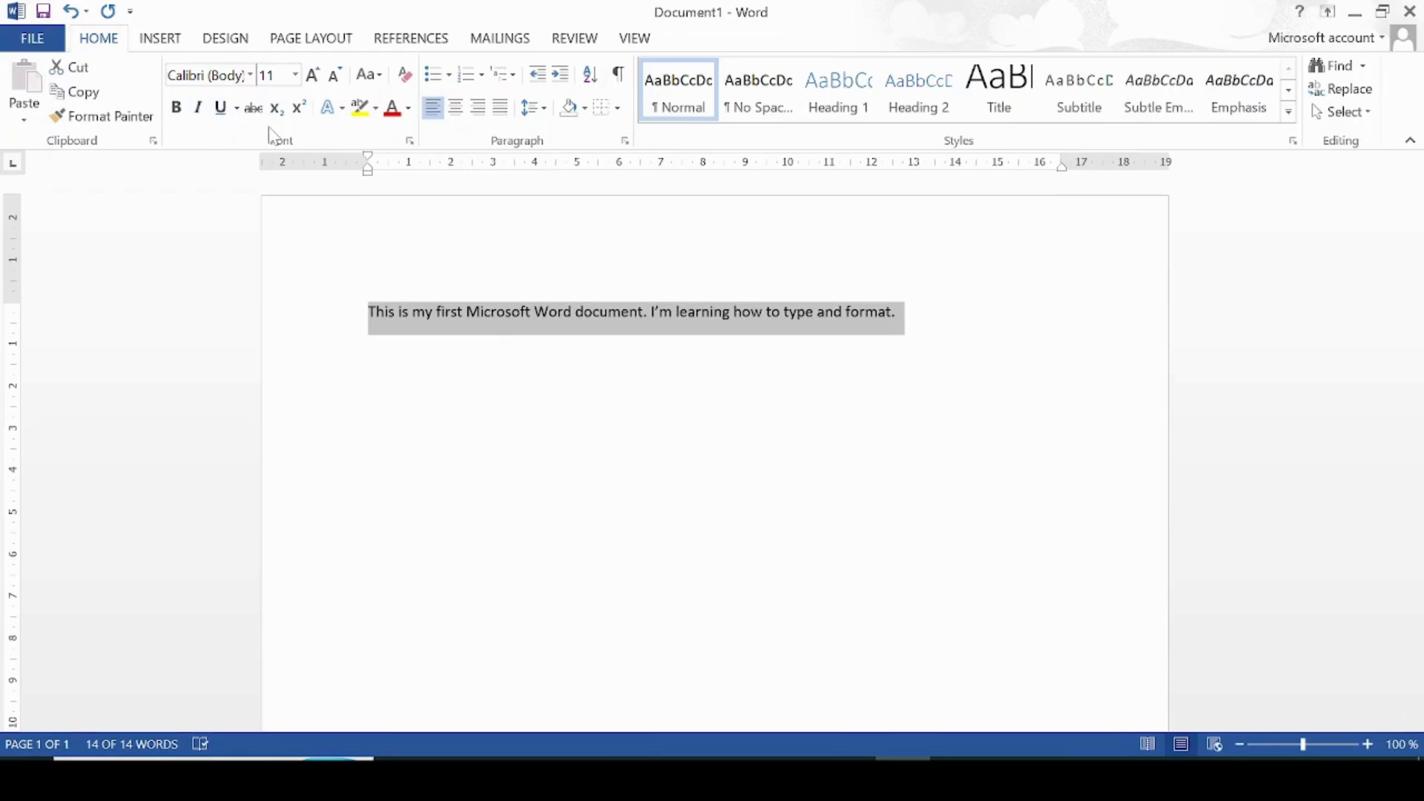
pyautogui.click(178, 110)
pyautogui.click(502, 429)
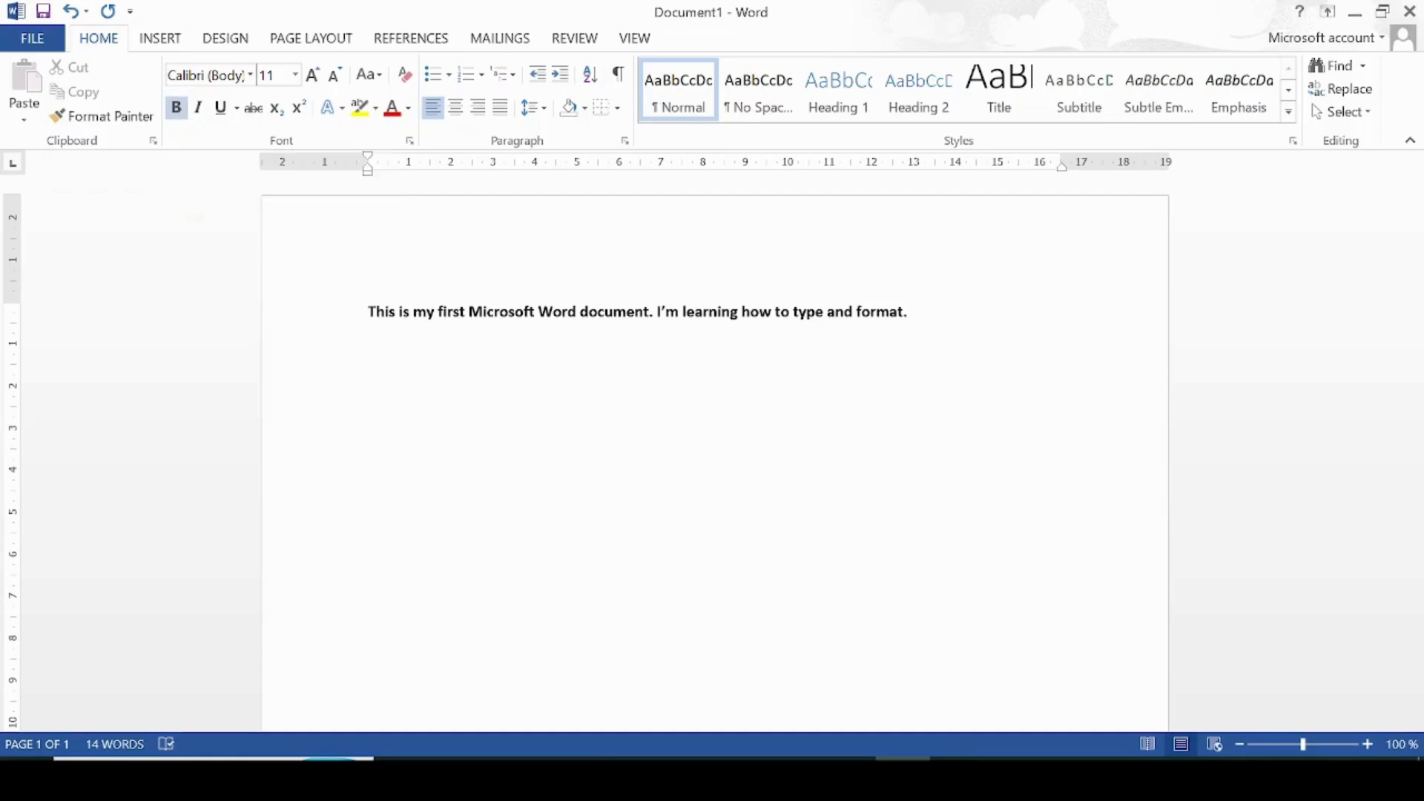
# Step: Apply italic and underline to the entire bold sentence
pyautogui.click(198, 107)
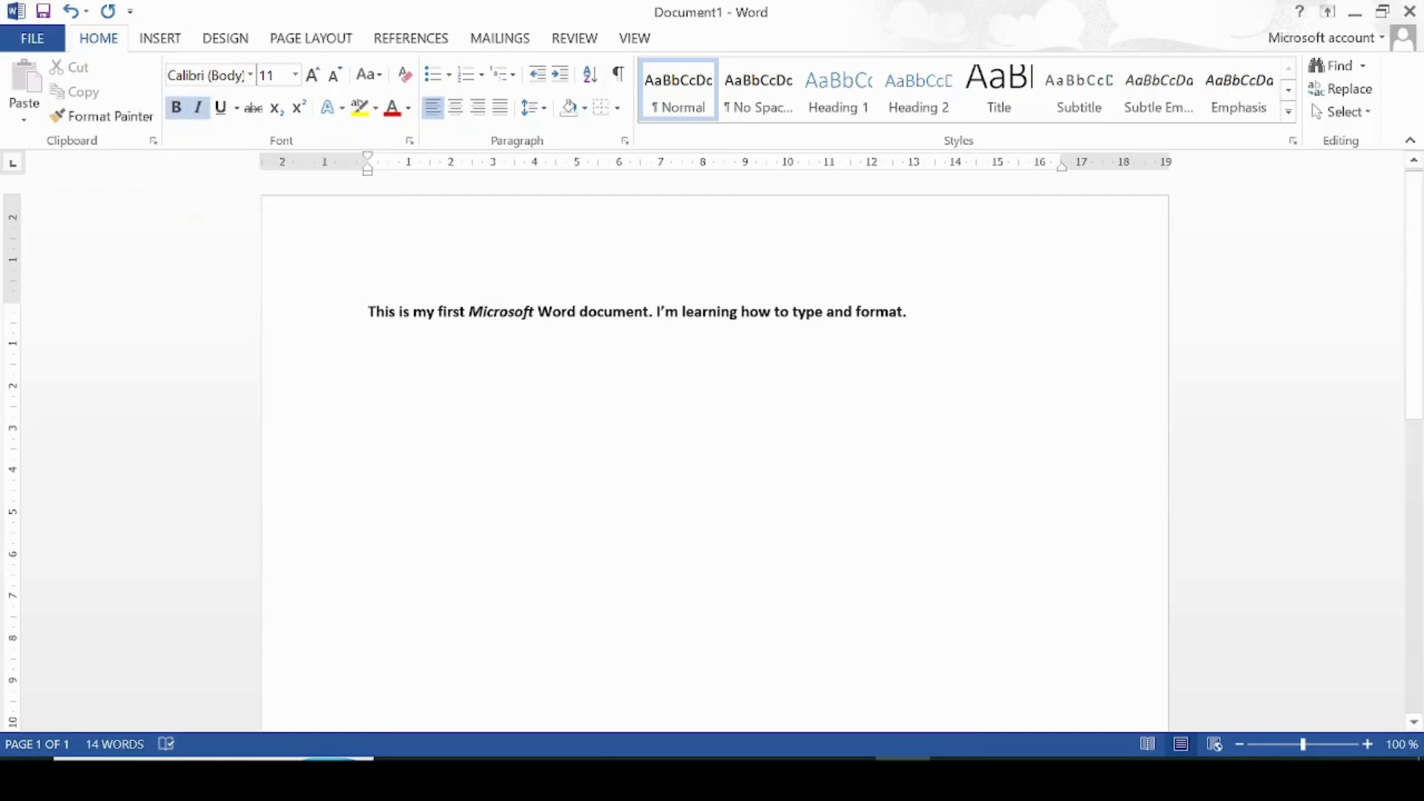
pyautogui.moveTo(369, 311); pyautogui.dragTo(905, 312)
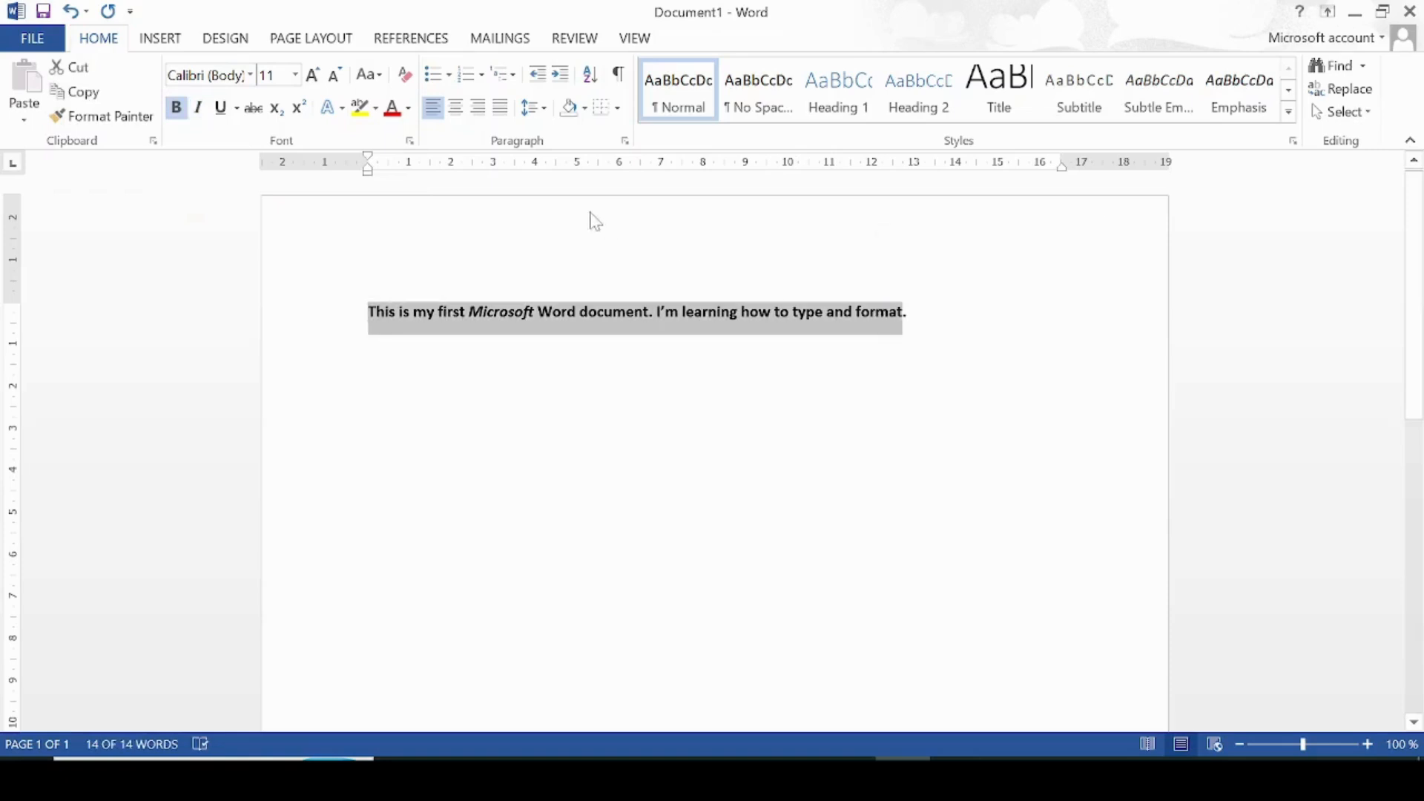
pyautogui.click(199, 108)
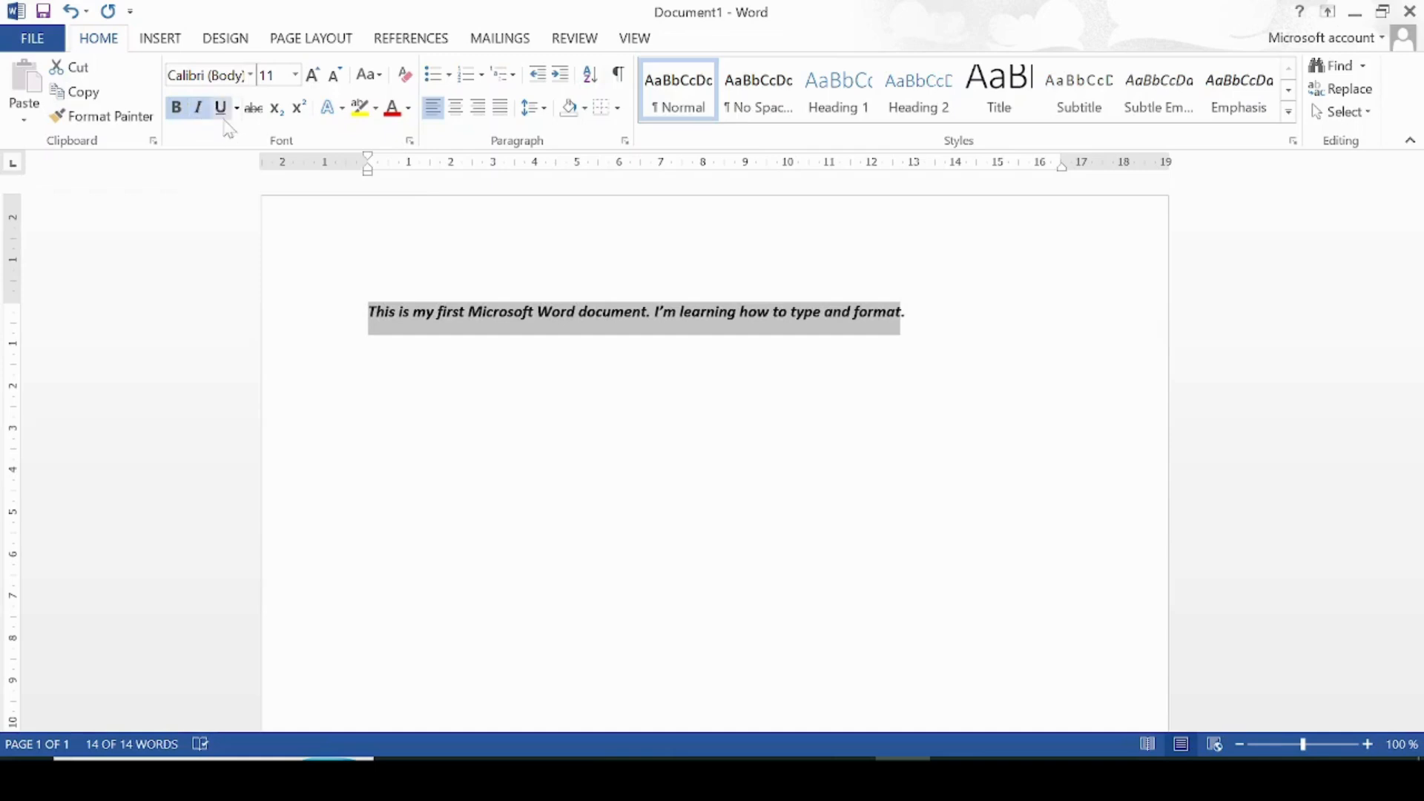
pyautogui.click(221, 111)
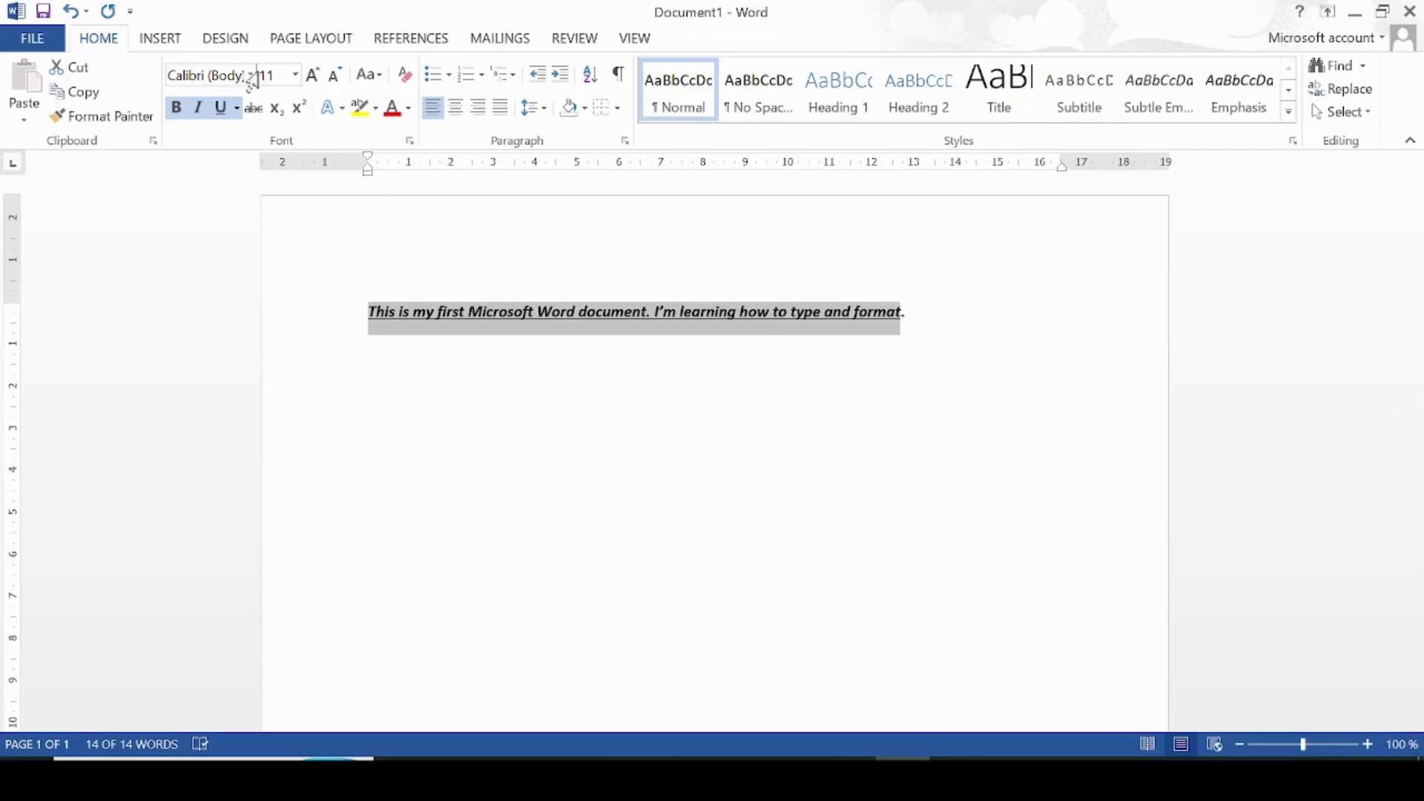
pyautogui.click(291, 77)
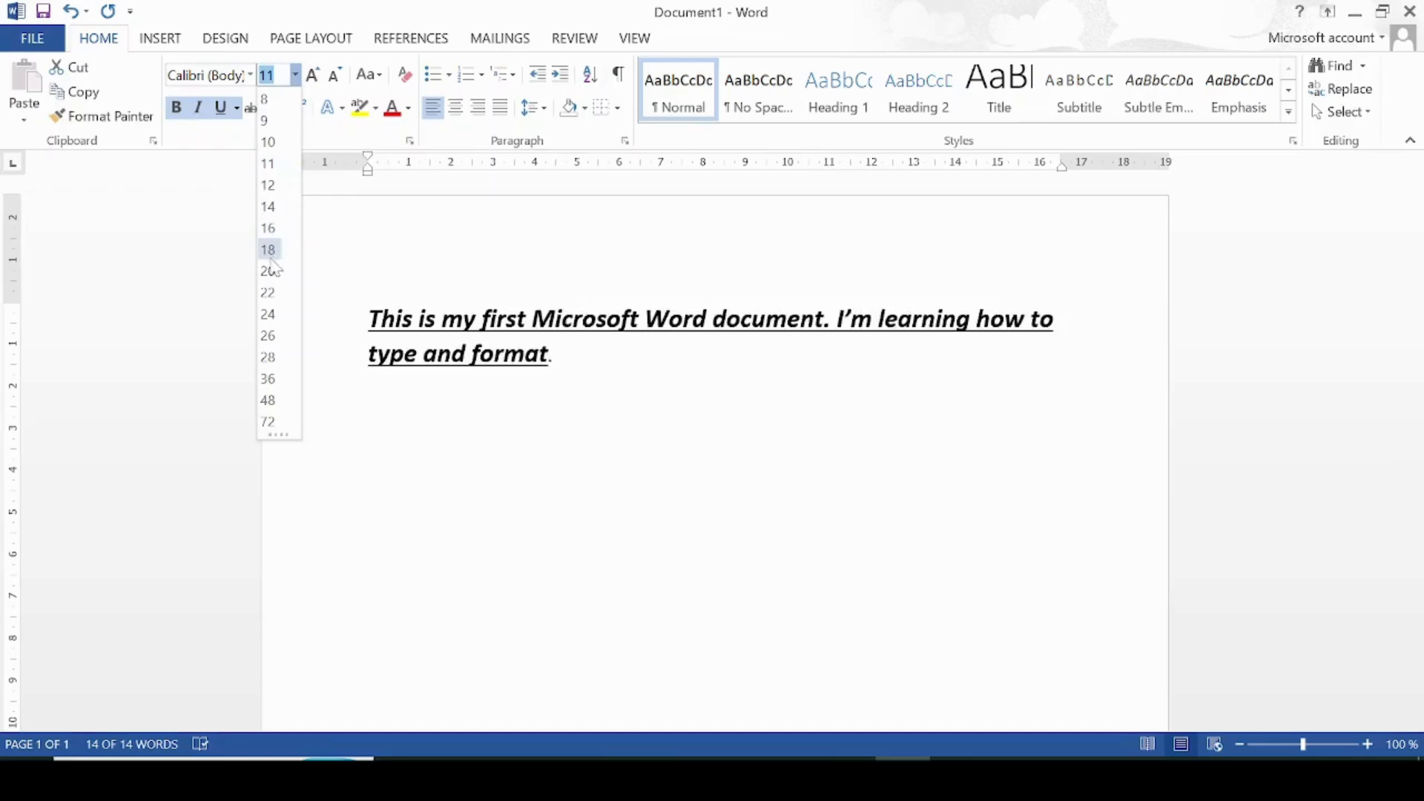
# Step: Set the sentence to 22 pt Bahnschrift Condensed
pyautogui.click(269, 292)
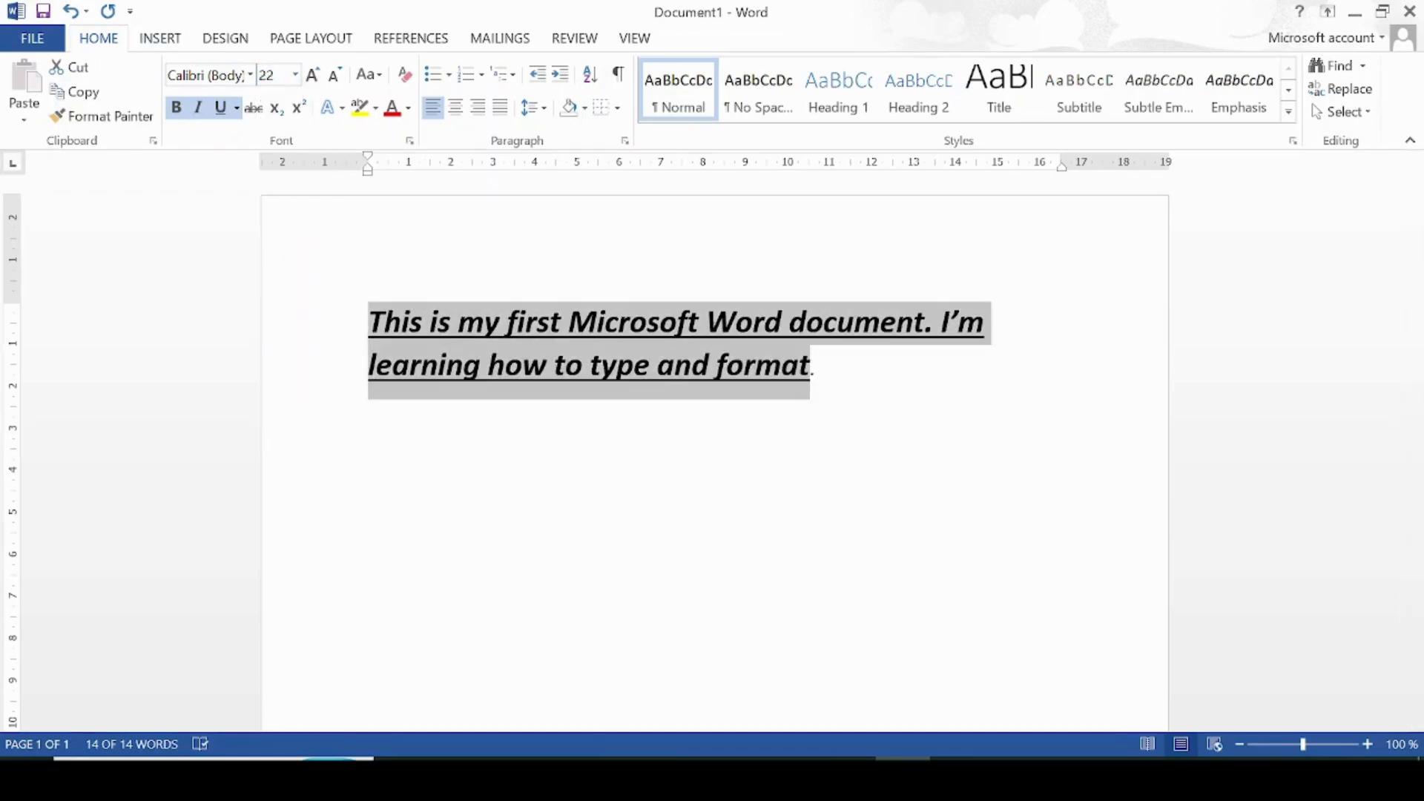
pyautogui.click(250, 75)
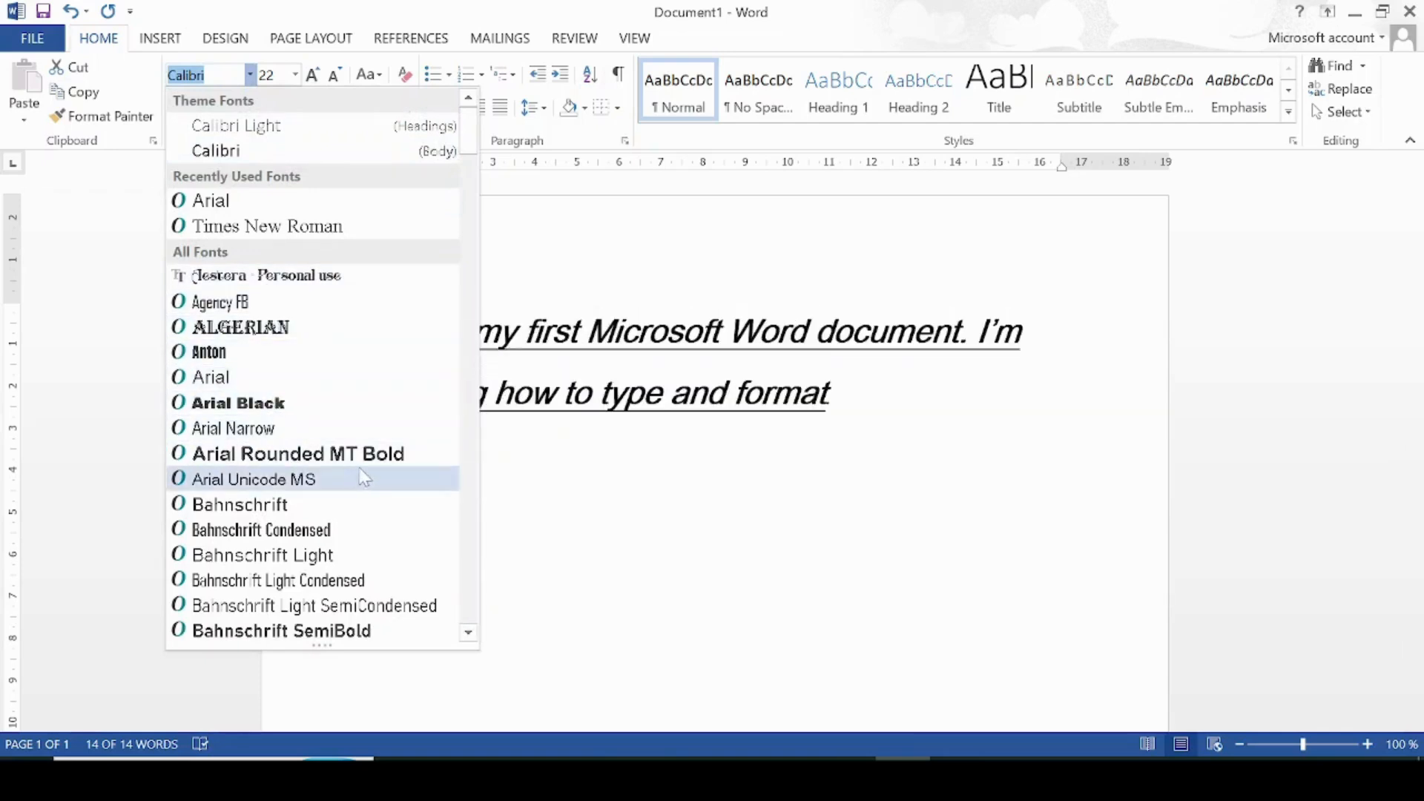
pyautogui.click(311, 532)
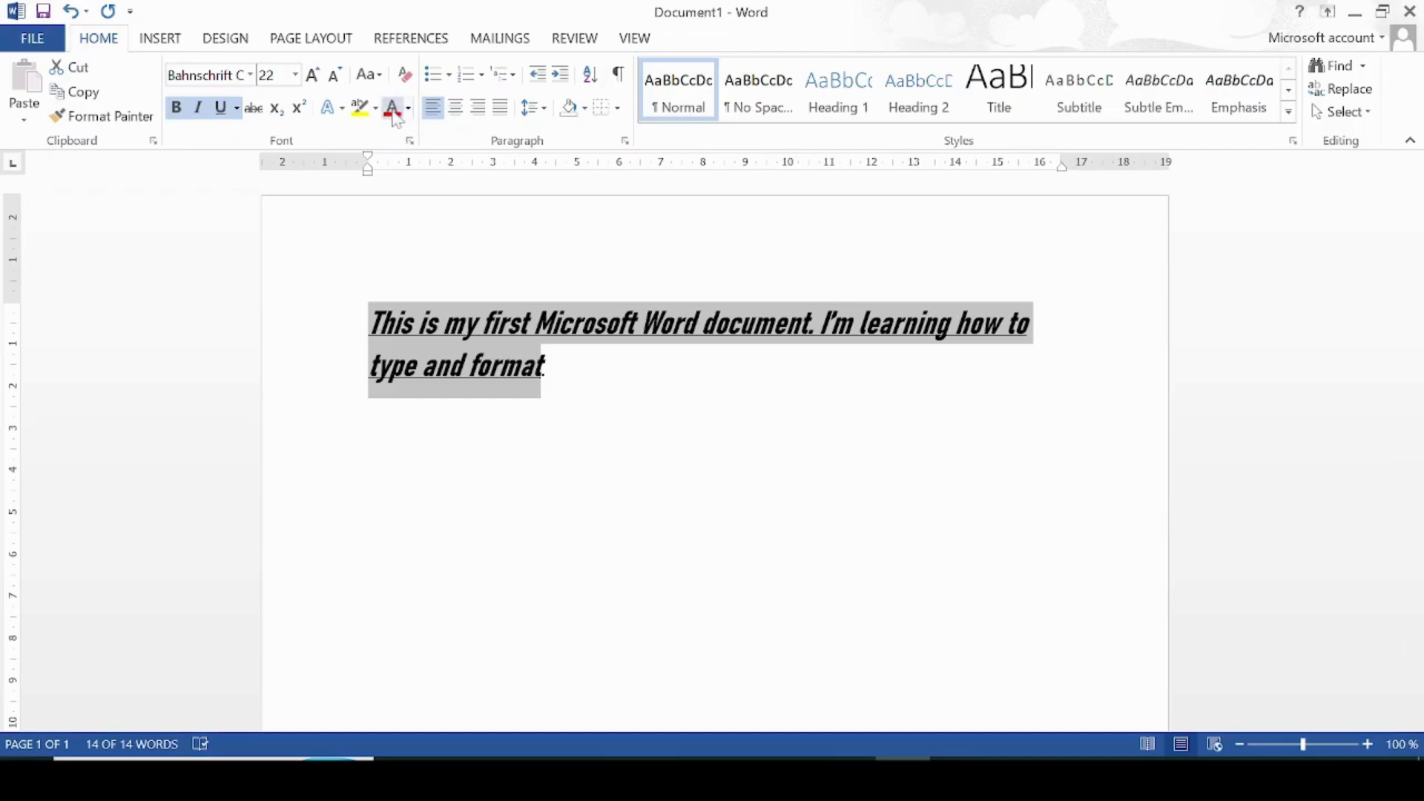
# Step: Color the whole sentence Red from the Standard Colors, then deselect it
pyautogui.click(408, 110)
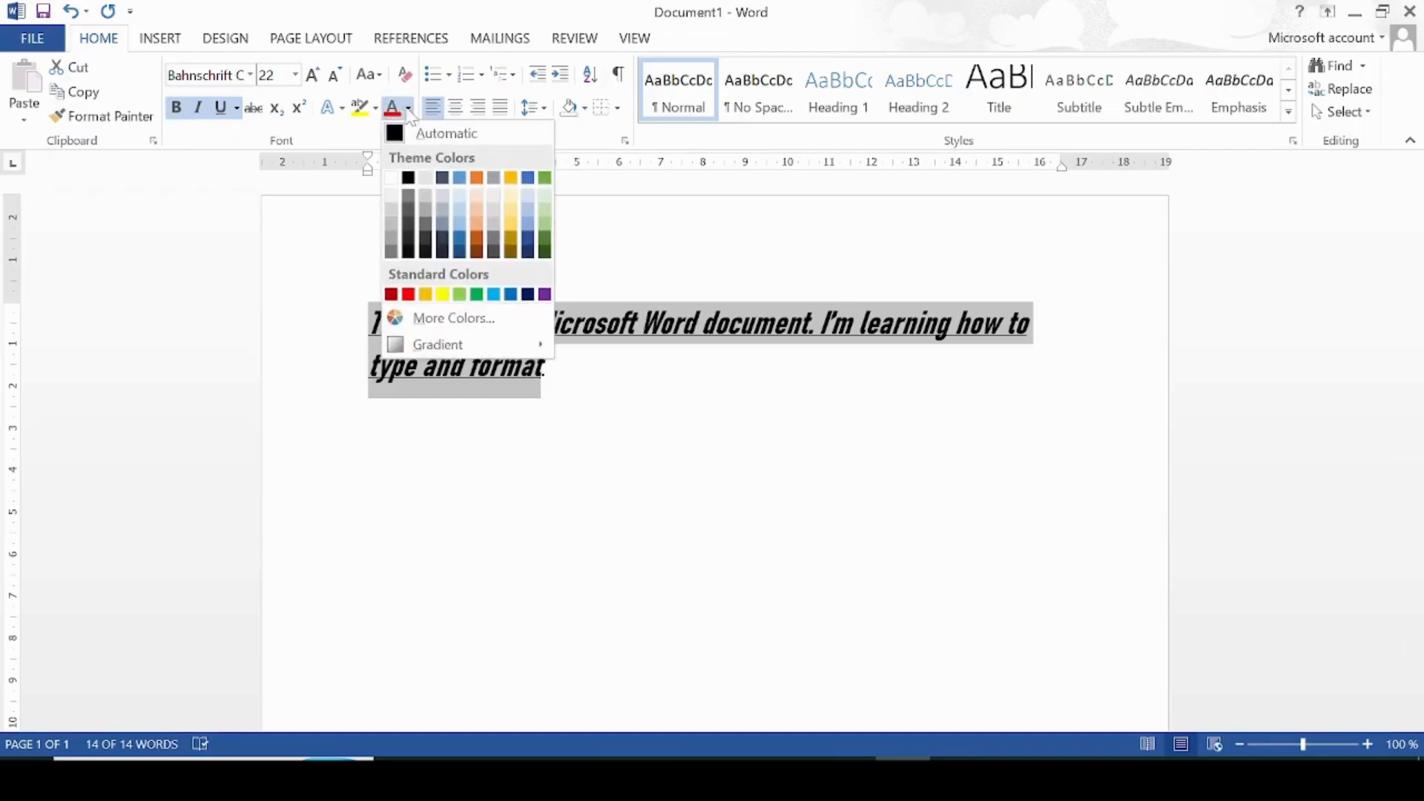
pyautogui.click(363, 205)
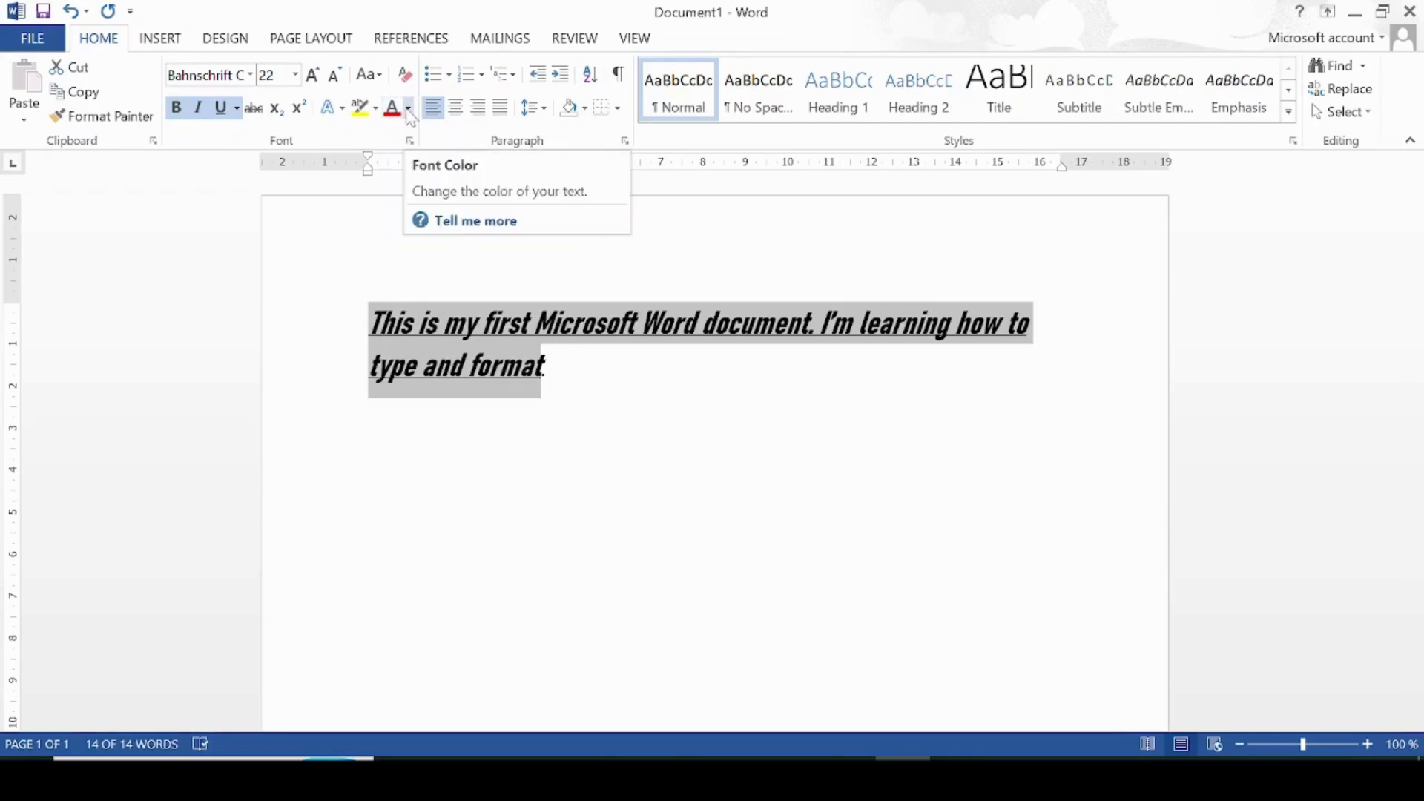
pyautogui.click(409, 109)
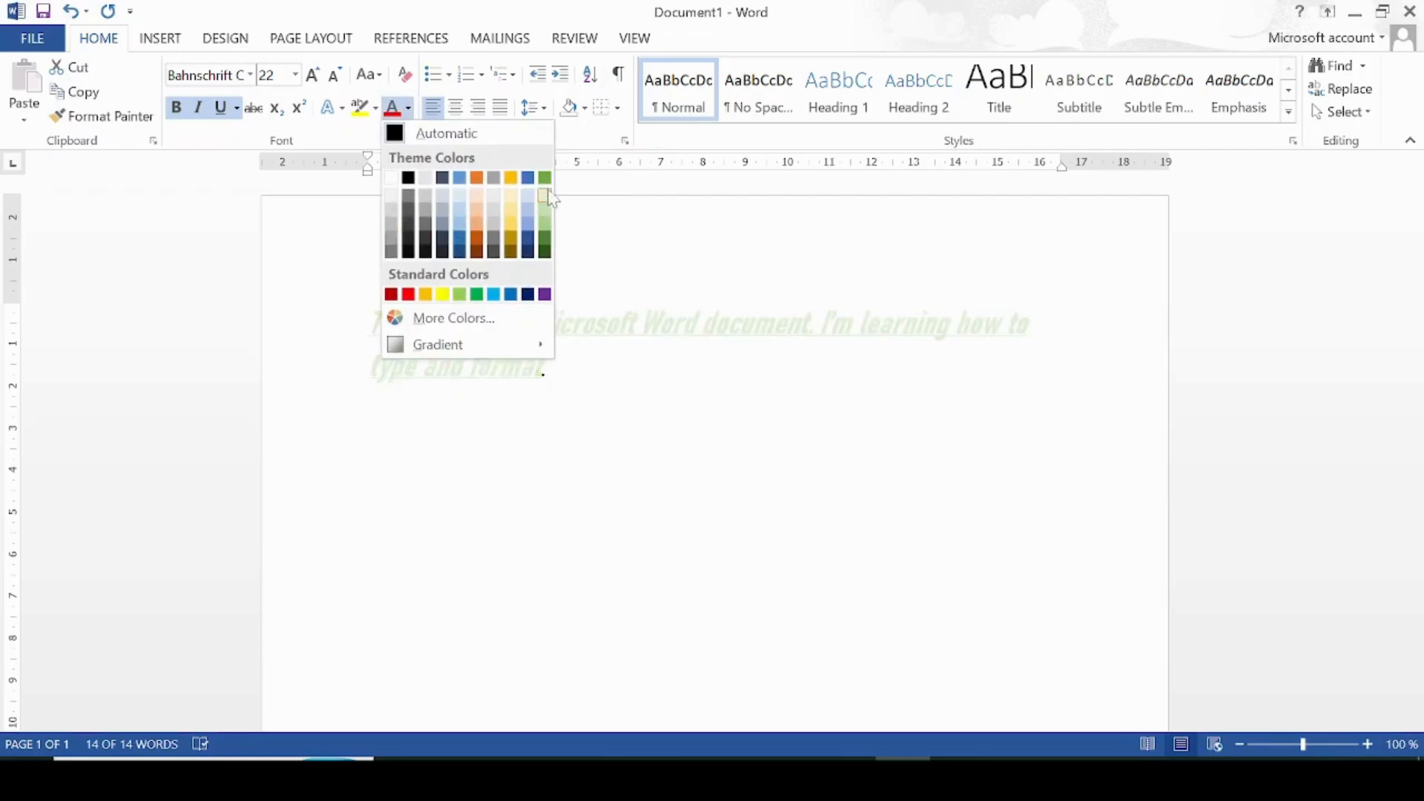
pyautogui.click(412, 295)
pyautogui.click(557, 496)
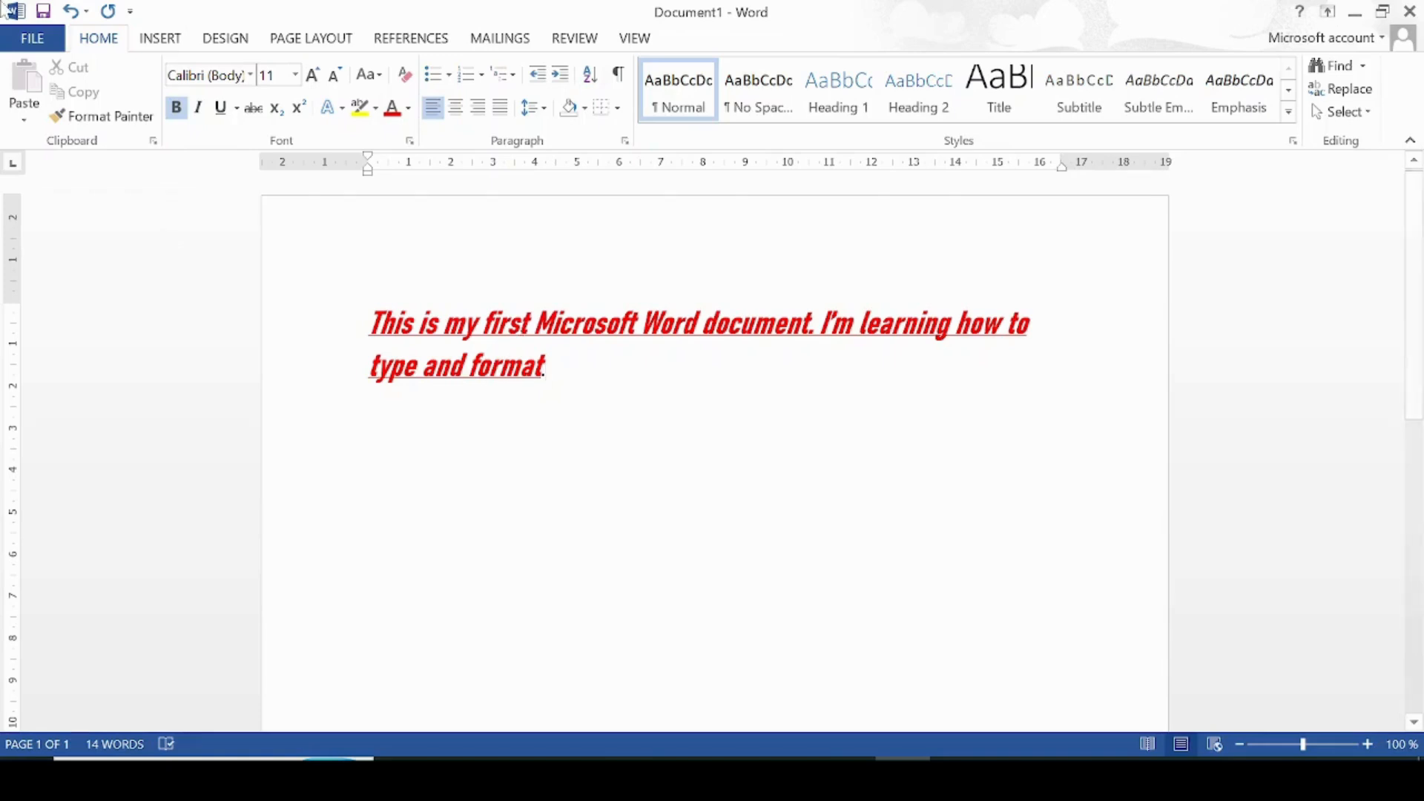
# Step: Go to FILE > Save As in the Backstage view
pyautogui.click(34, 41)
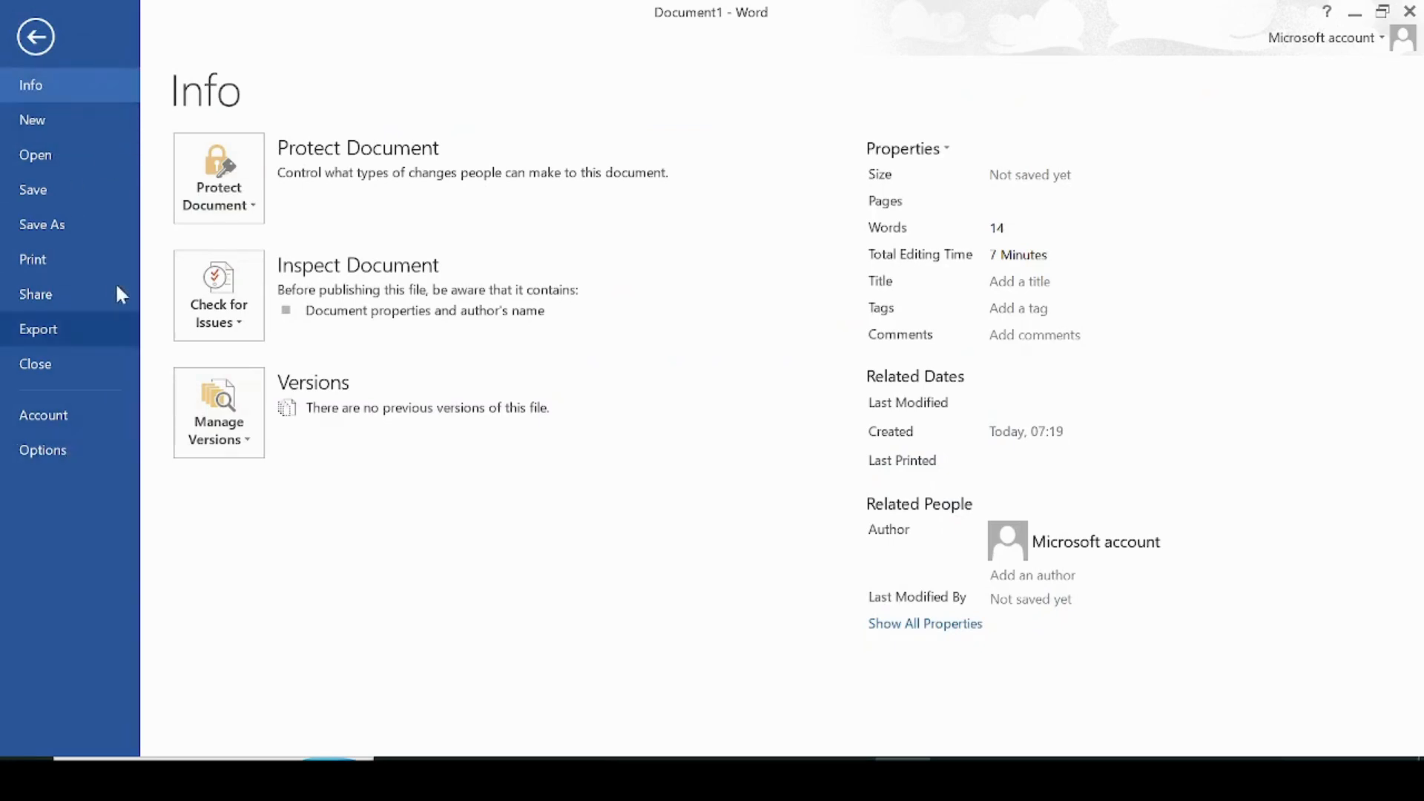
pyautogui.click(116, 190)
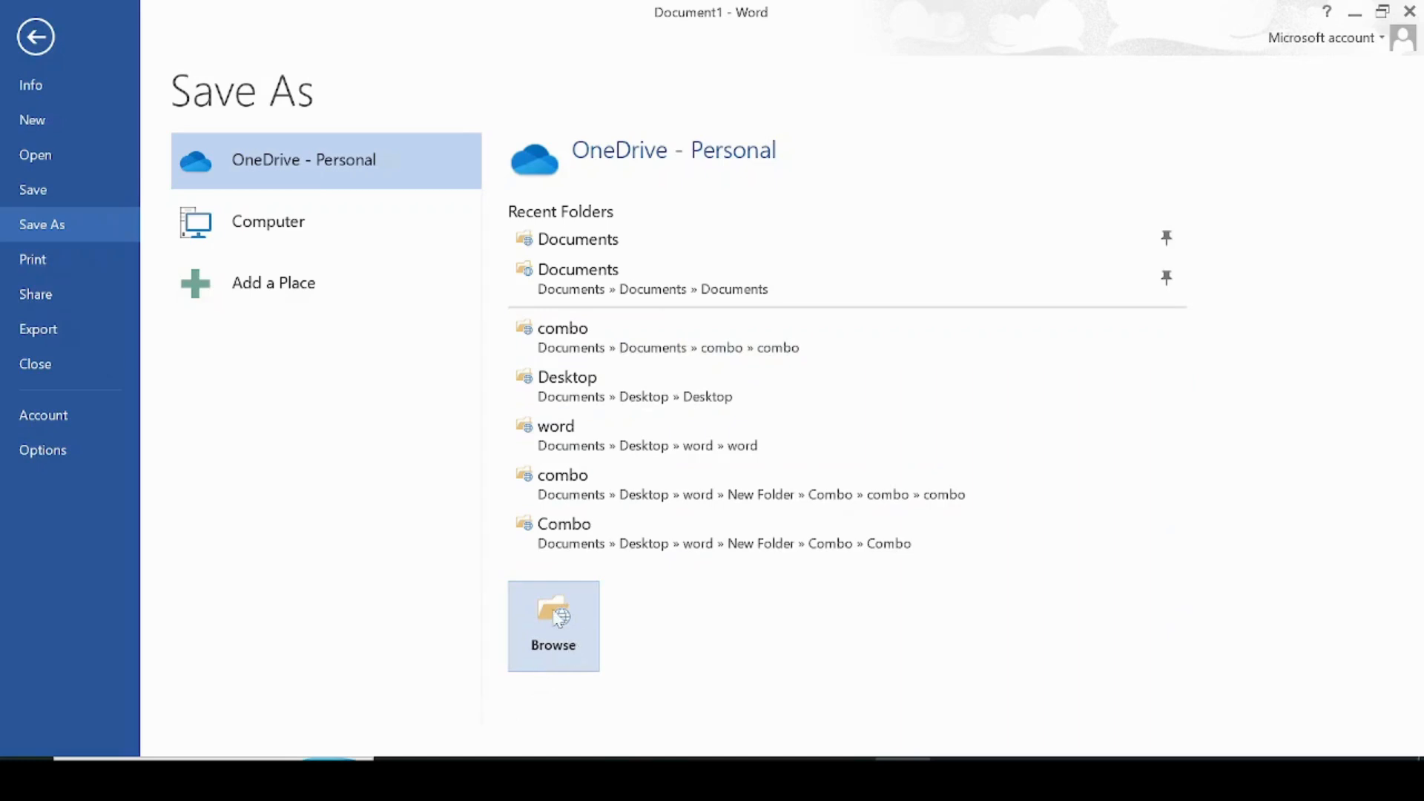
# Step: Open the Browse save dialog and set the file name to MyFirstWordDoc
pyautogui.click(552, 642)
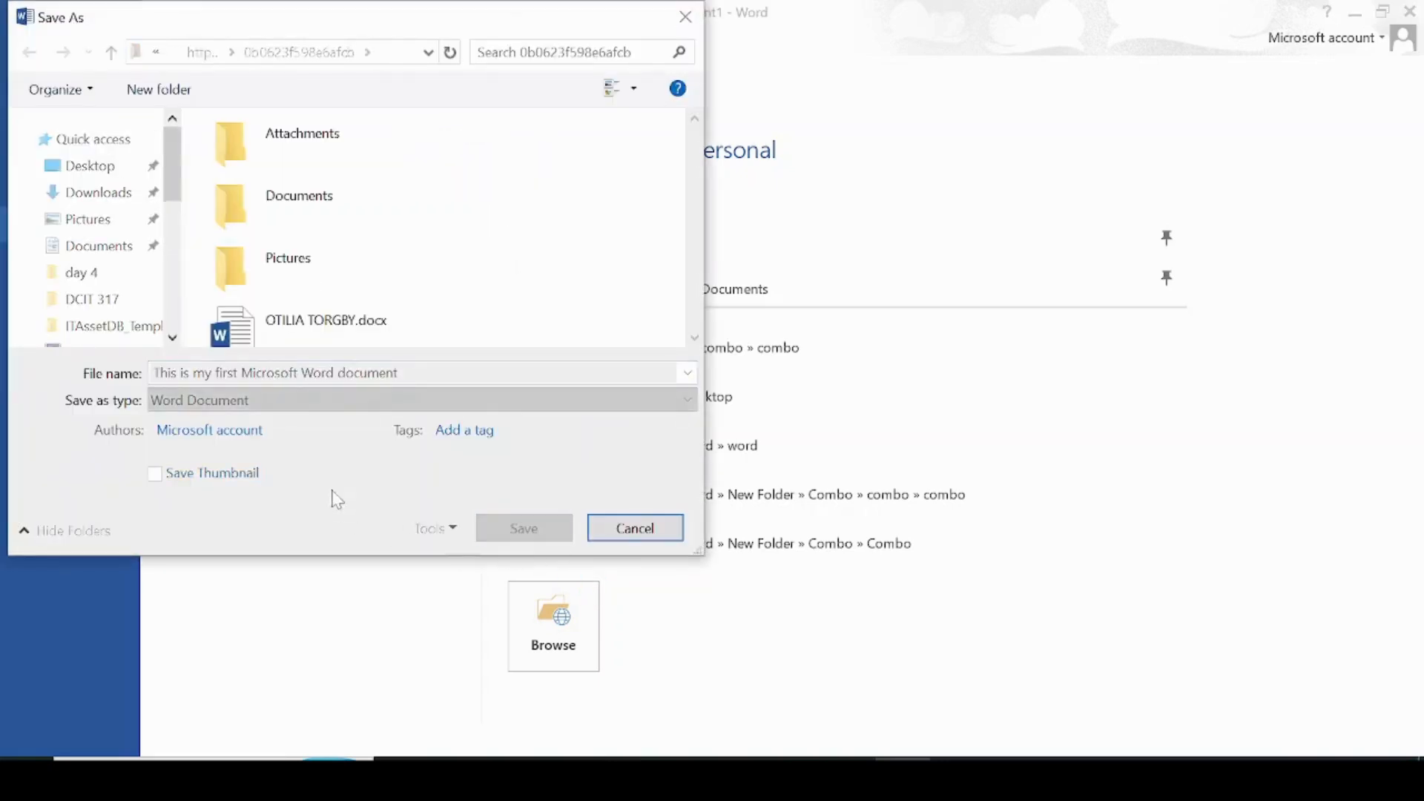
pyautogui.press('BackSpace')
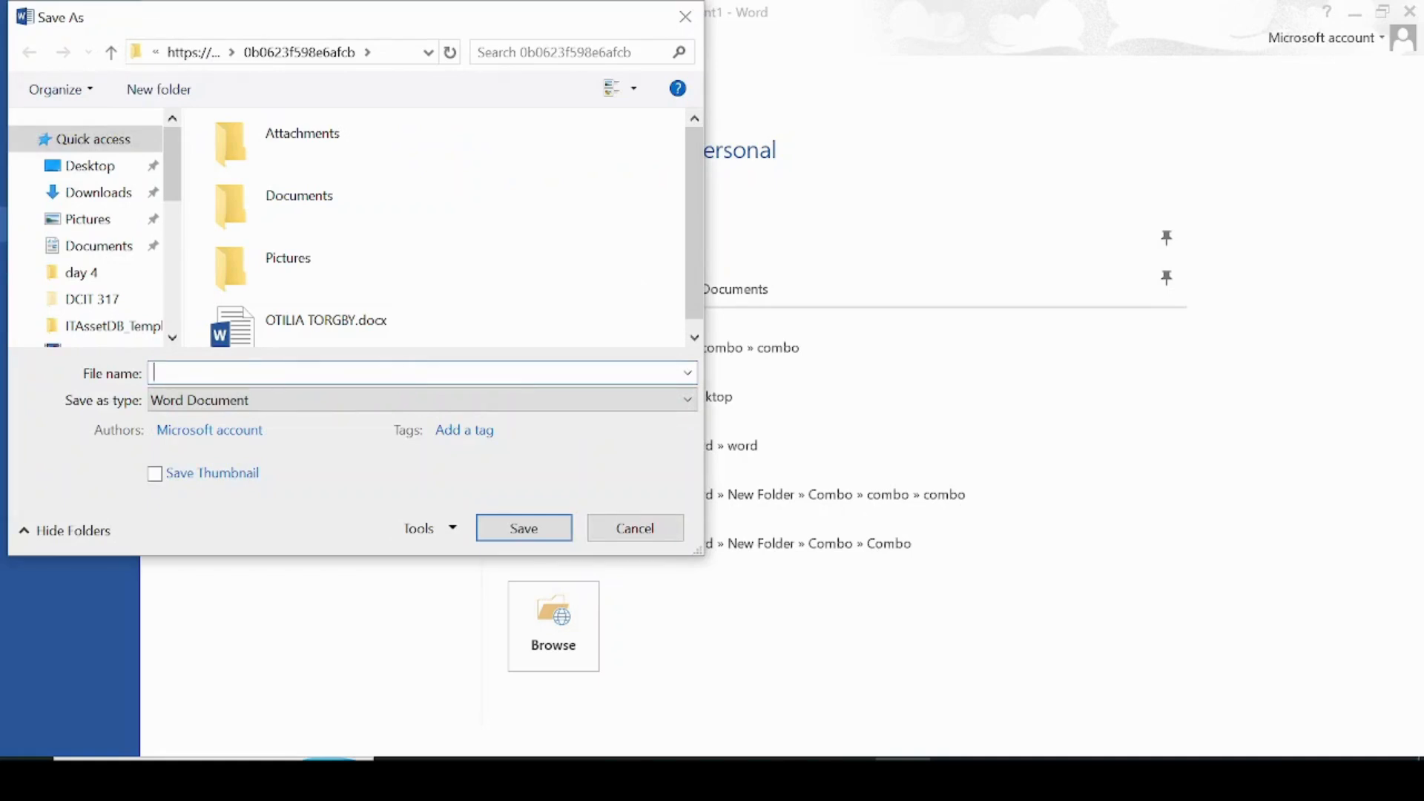
pyautogui.write('My')
pyautogui.write('R-R')
pyautogui.press('BackSpace')
pyautogui.write('FirstWordDoc')
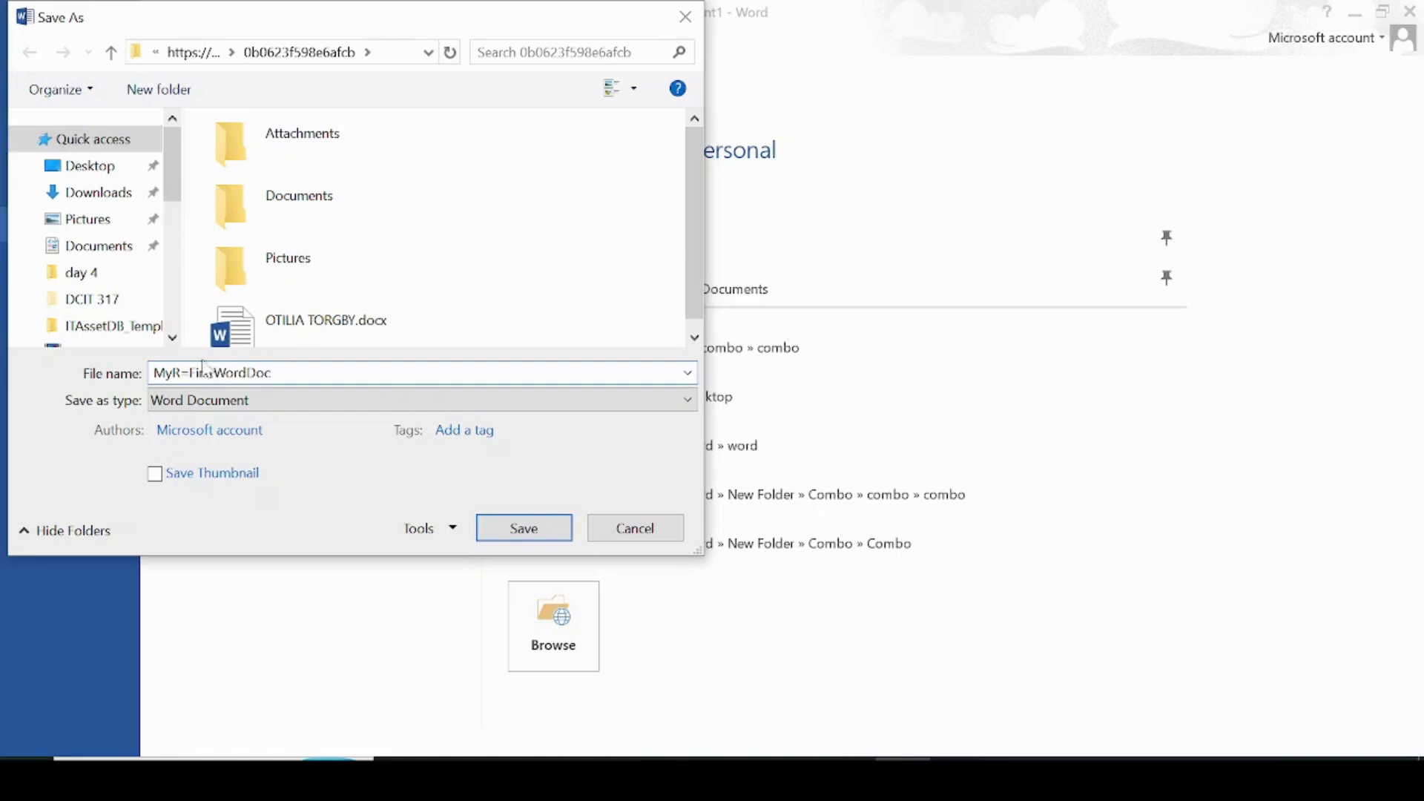
pyautogui.click(189, 373)
pyautogui.press('BackSpace')
pyautogui.press('BackSpace')
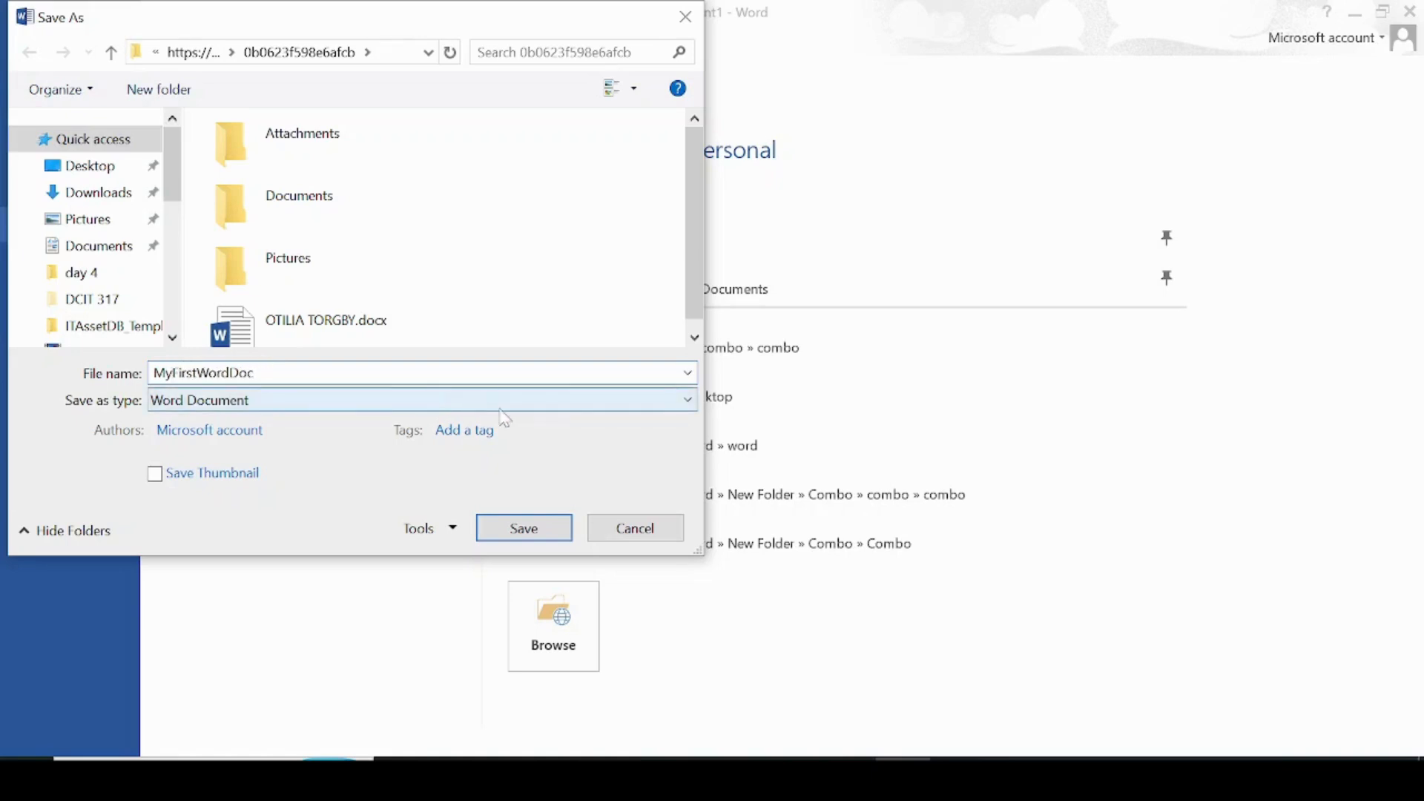
# Step: Keep the Word Document type and save it in Documents › 28 day
pyautogui.click(686, 400)
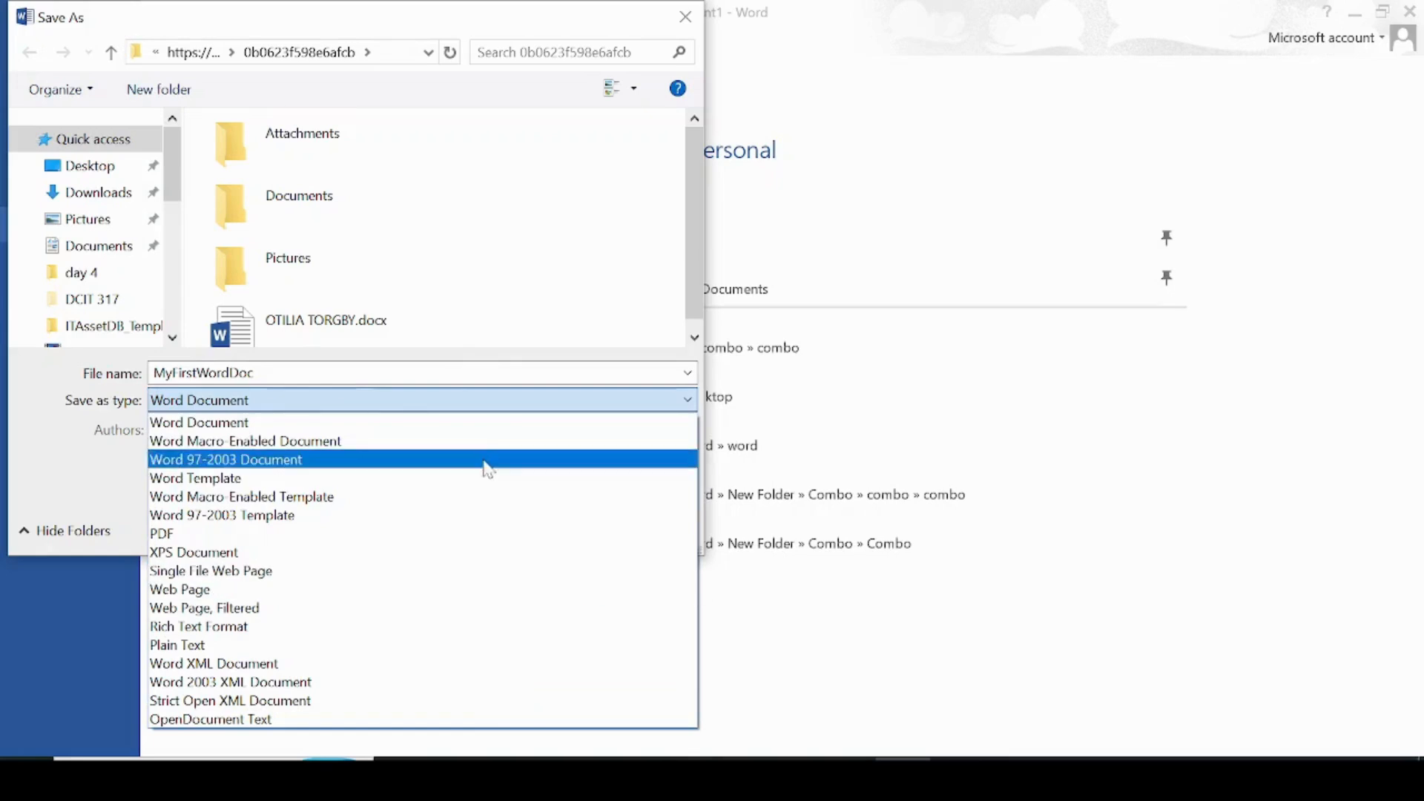
pyautogui.click(697, 401)
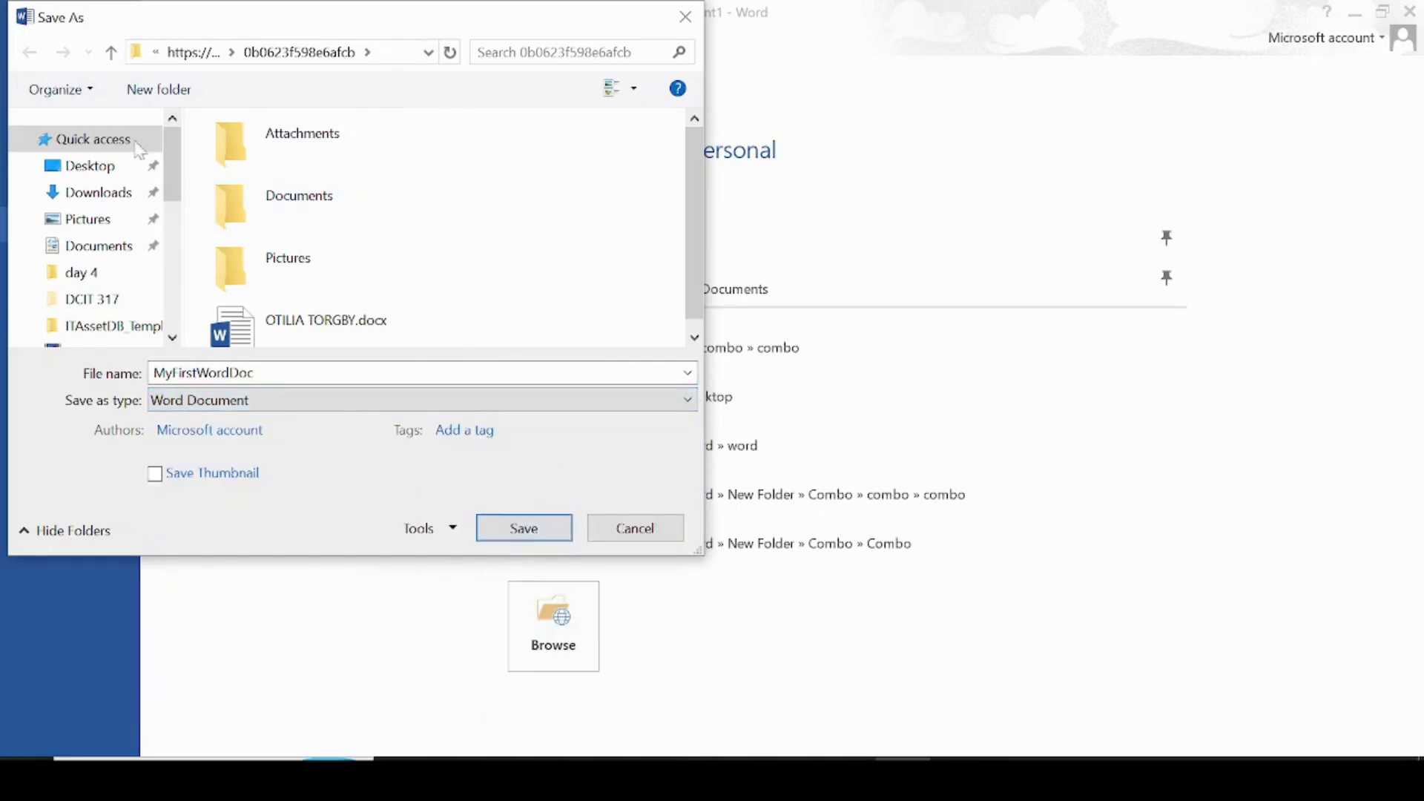
pyautogui.click(103, 243)
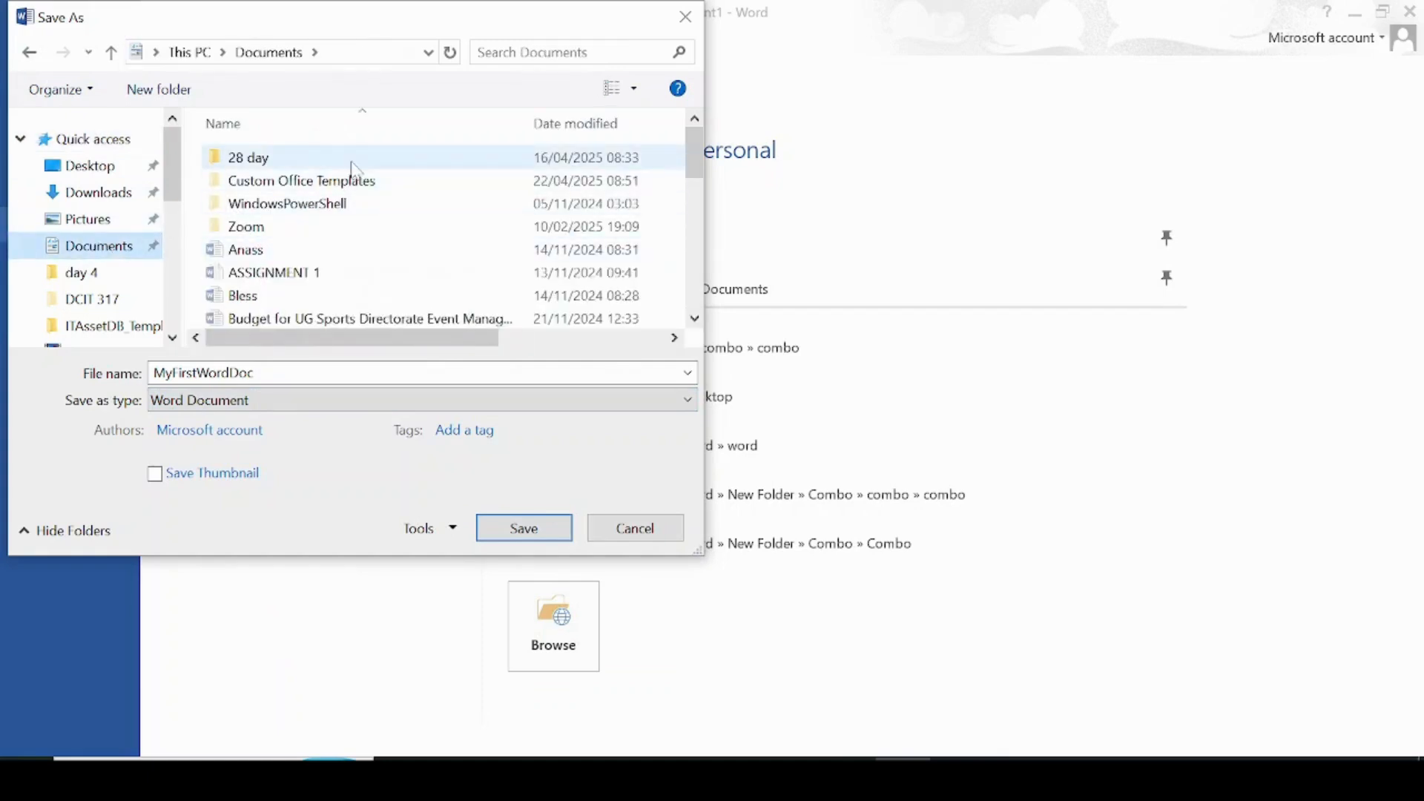
pyautogui.doubleClick(353, 160)
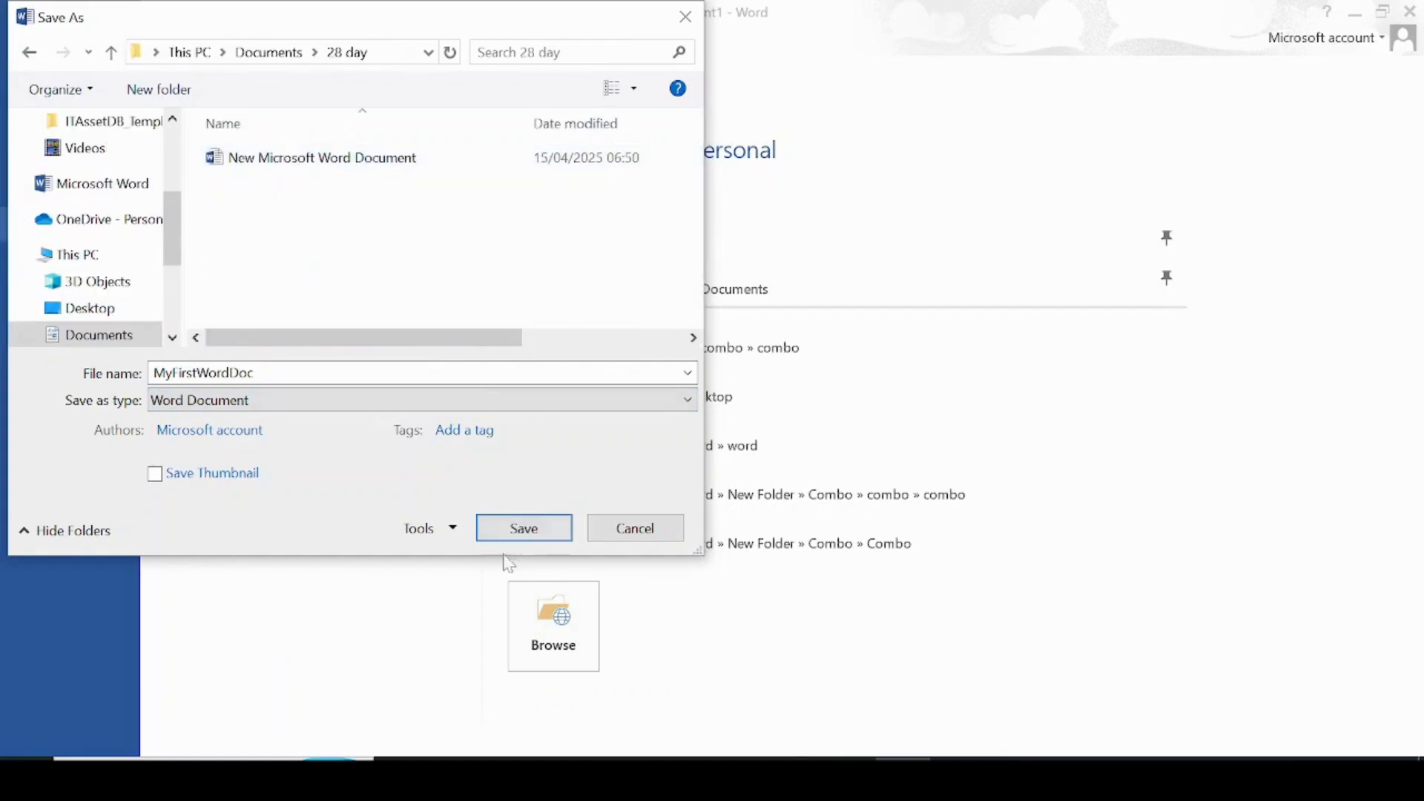
pyautogui.click(525, 529)
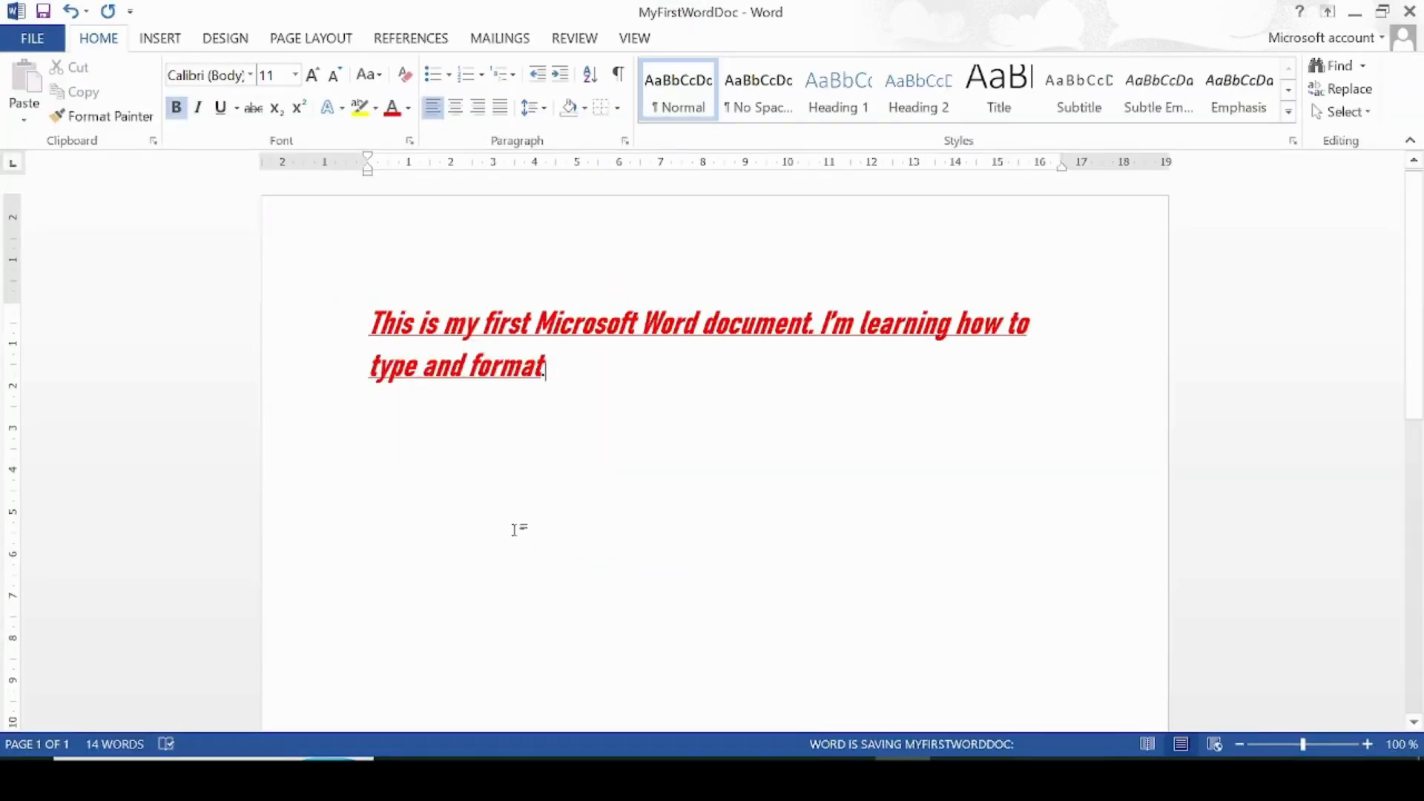